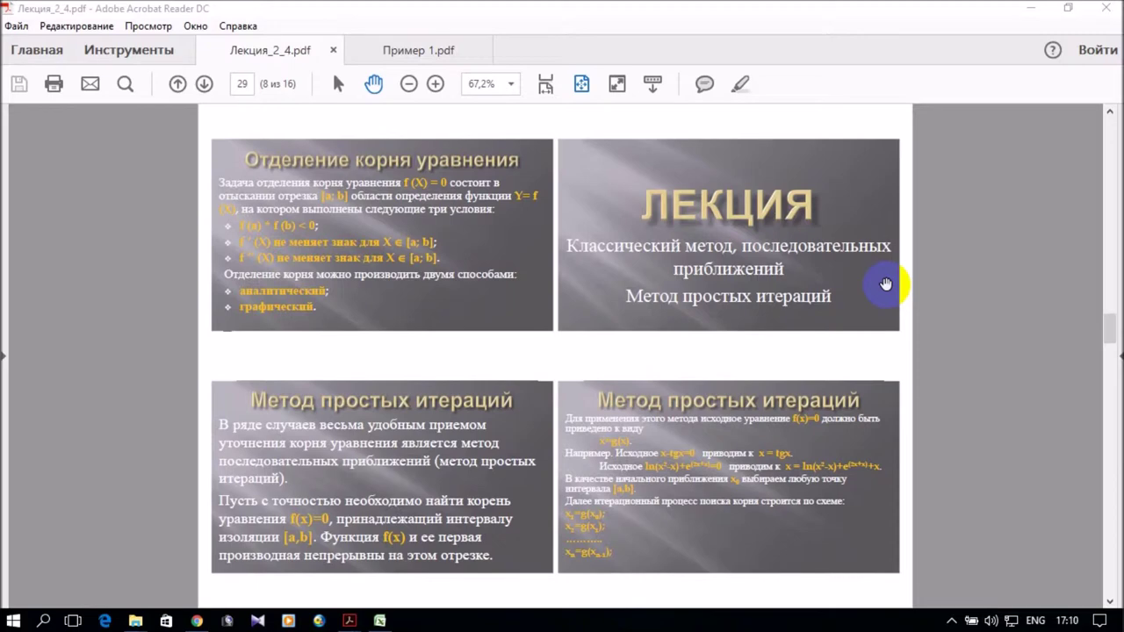
Open the Пример 1.pdf document and collapse its tools pane to read the equation and interval.
click(433, 58)
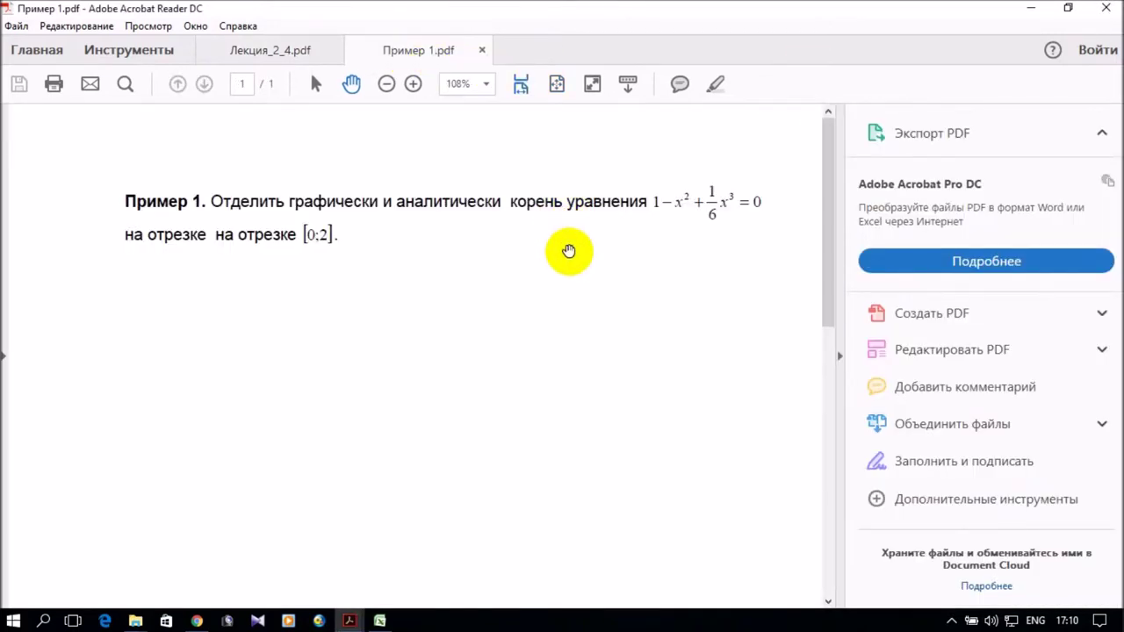
click(837, 355)
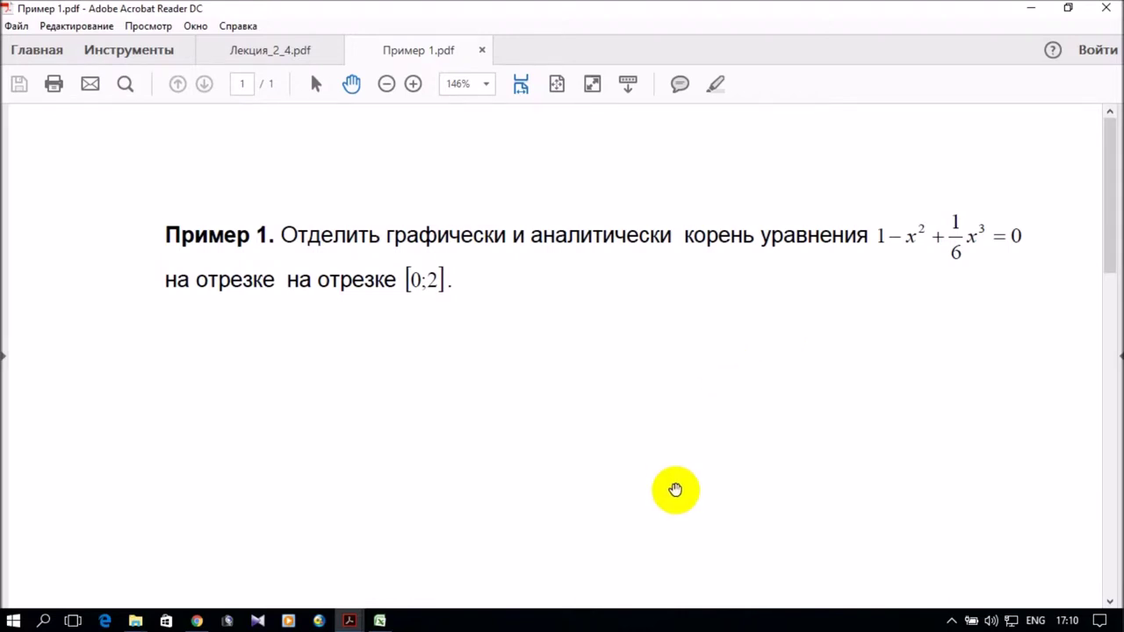
Switch to the blank Excel workbook and enter the column headings x in A1 and f(x) in B1.
mouse_move(381, 624)
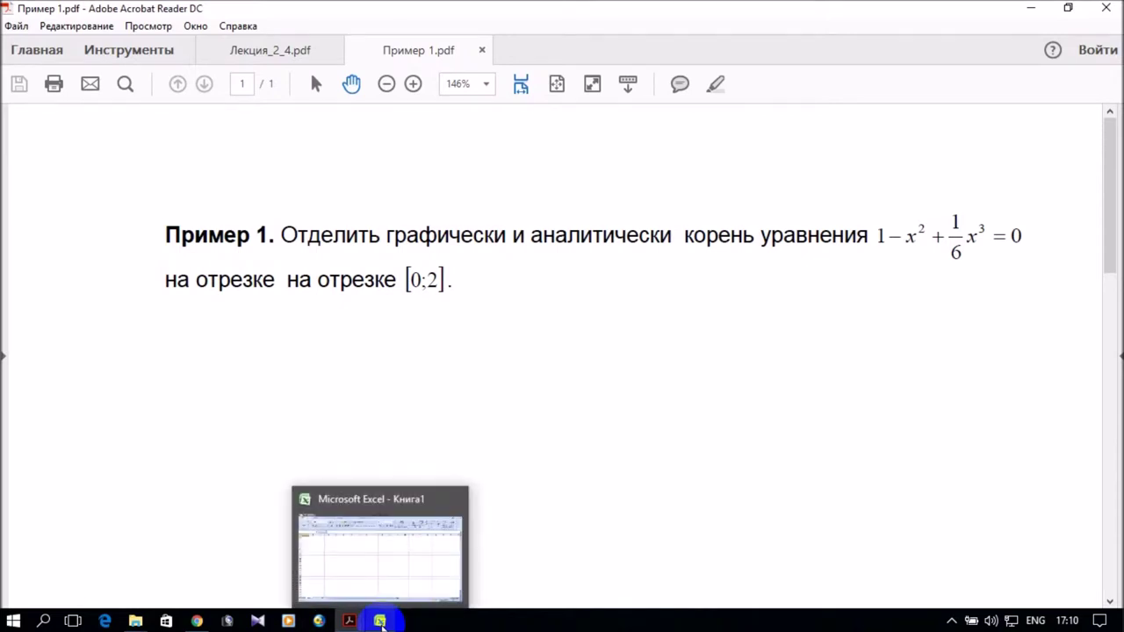
click(381, 623)
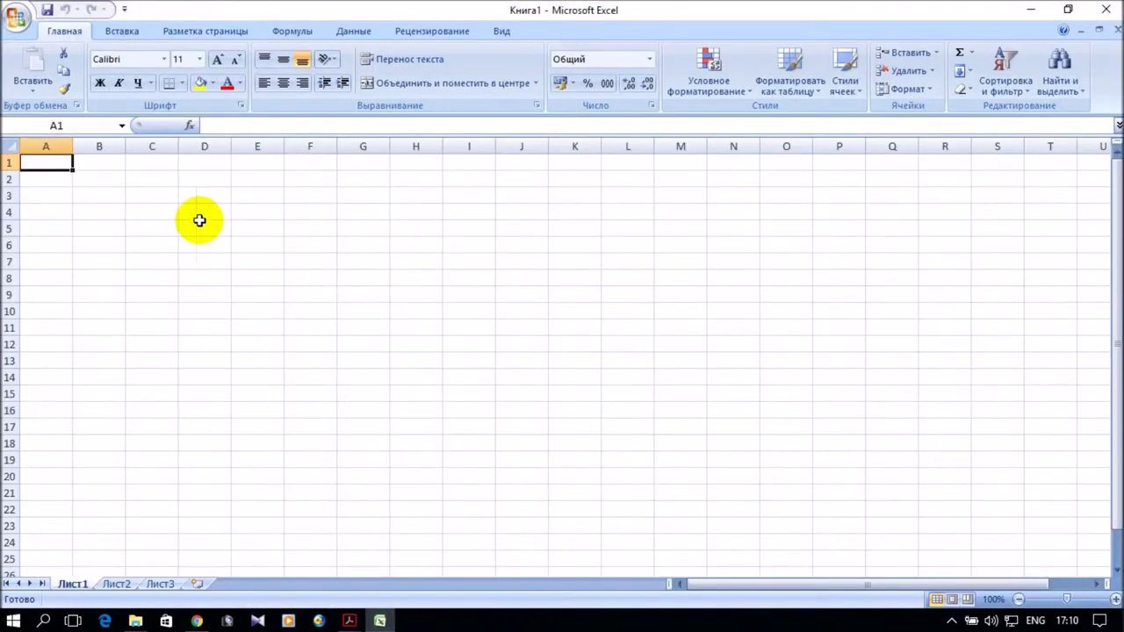
scroll(103, 203, up, 4)
scroll(105, 199, up, 6)
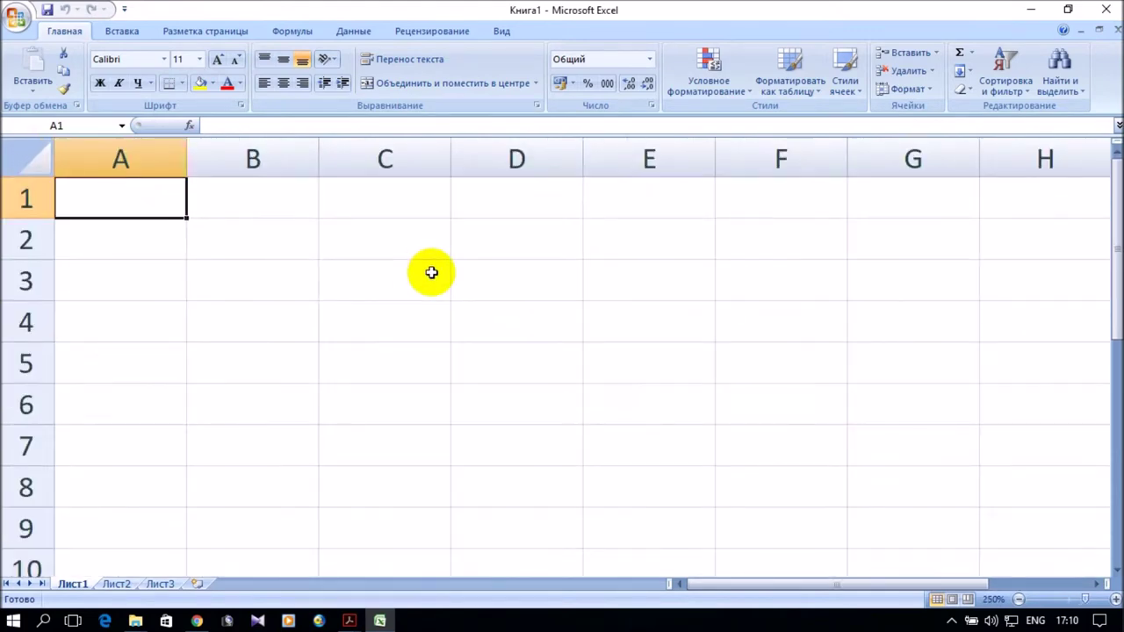
text(x)
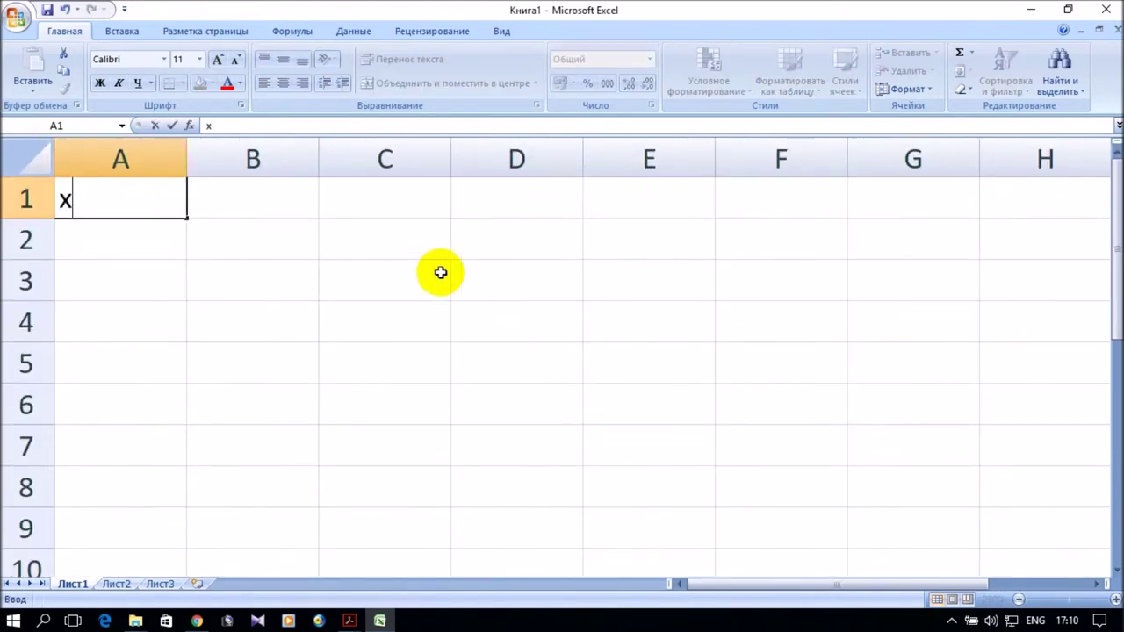
click(271, 203)
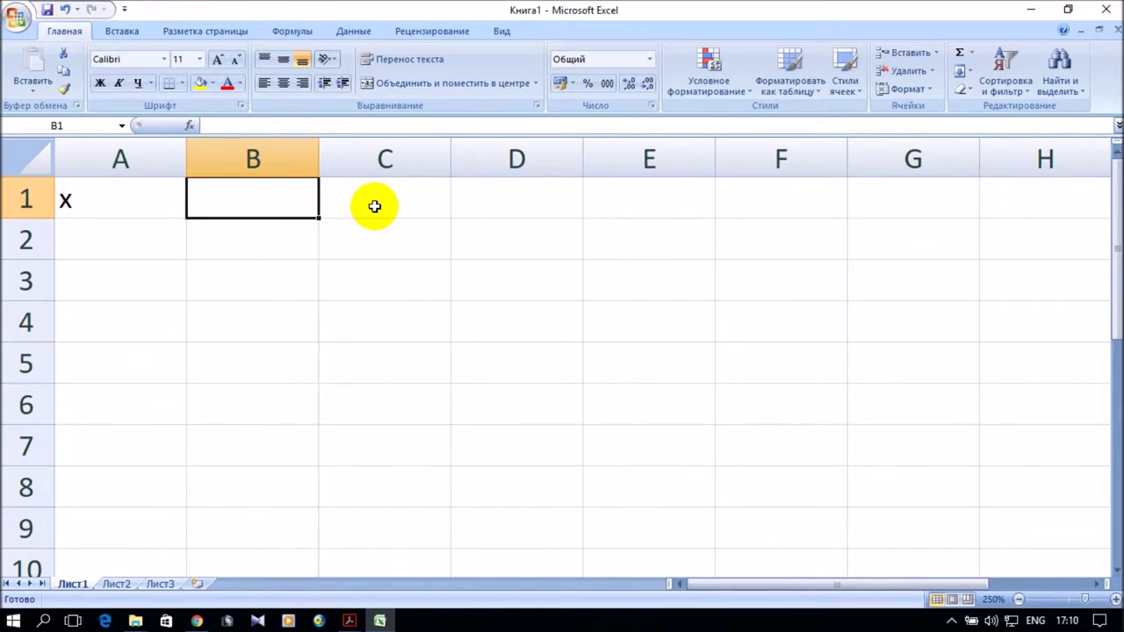
click(347, 620)
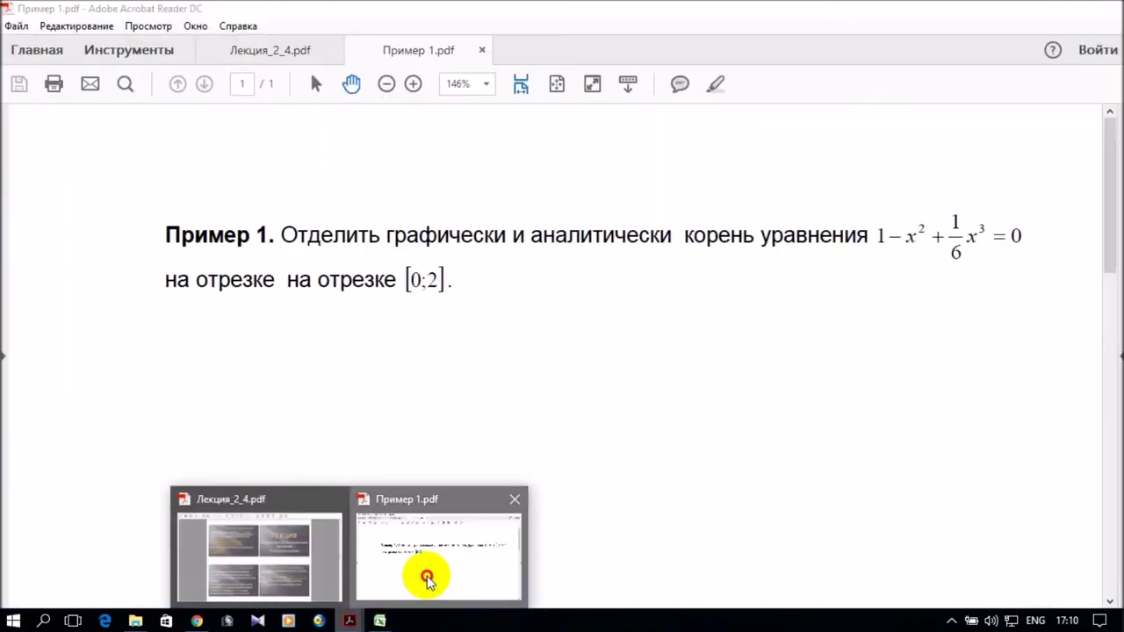
click(427, 497)
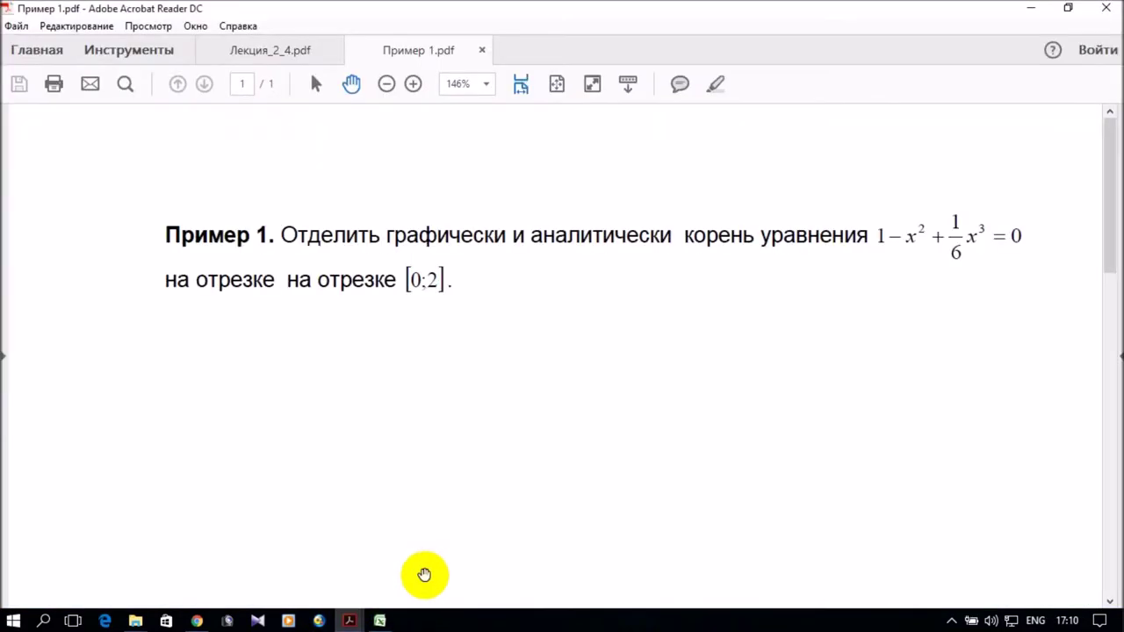
click(1029, 10)
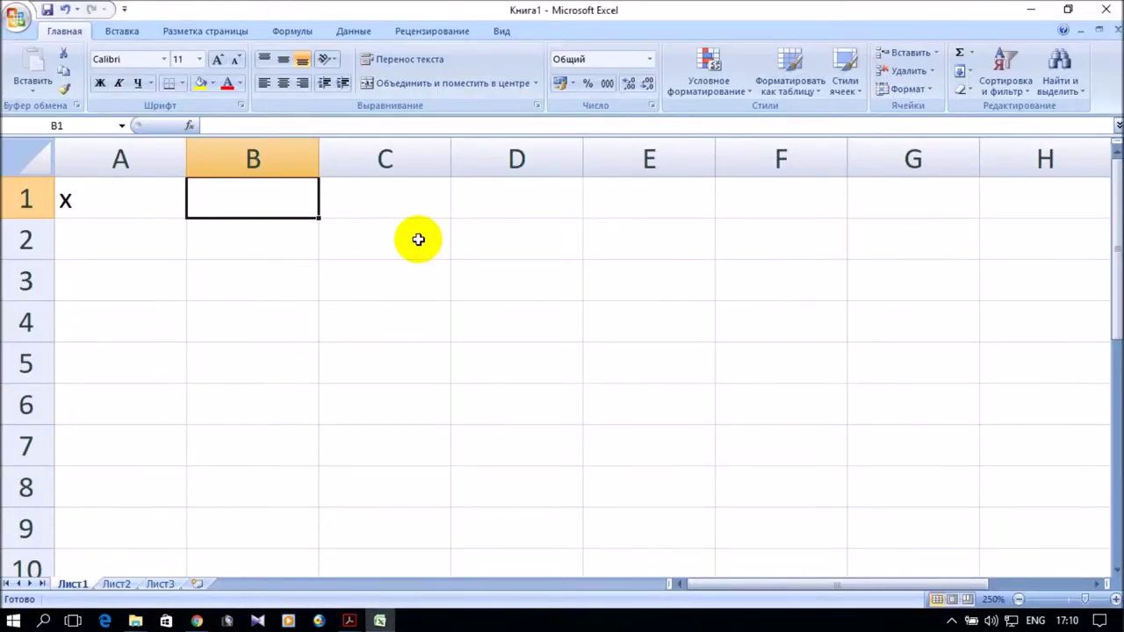
text(f(x))
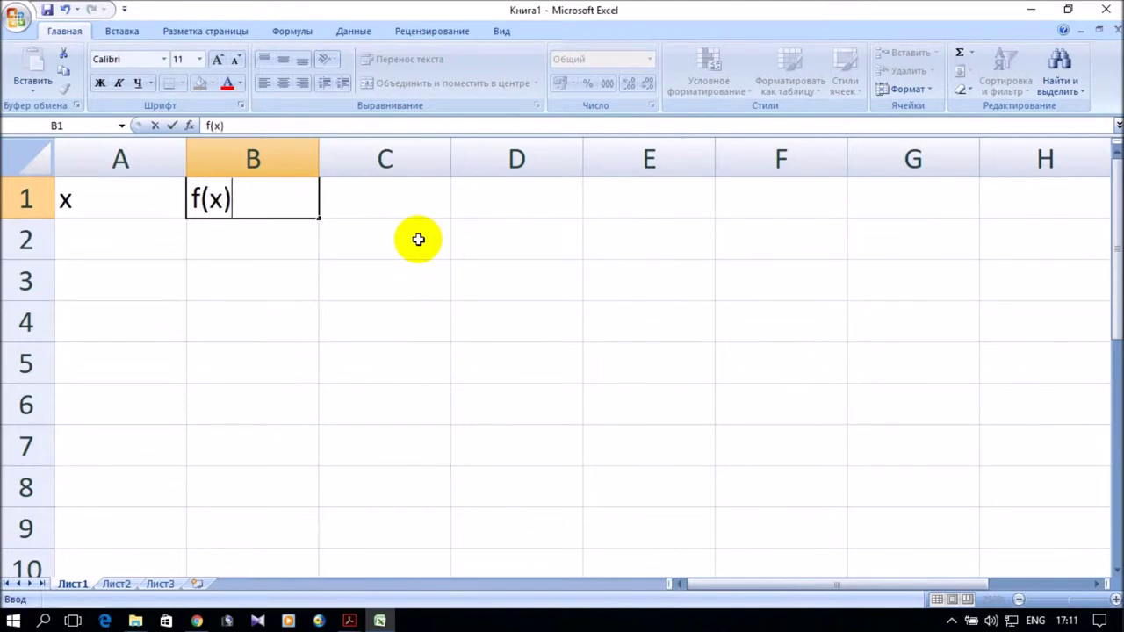
Check the interval in Пример 1.pdf and enter its starting value 0 in cell A2 of the workbook.
click(100, 241)
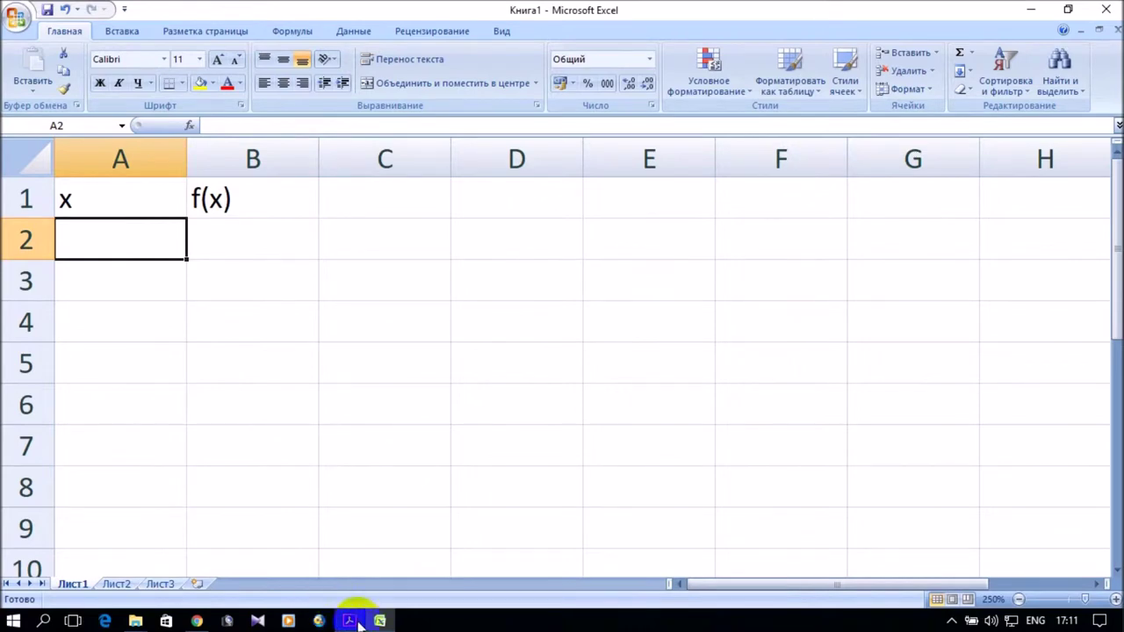
mouse_move(351, 619)
click(407, 566)
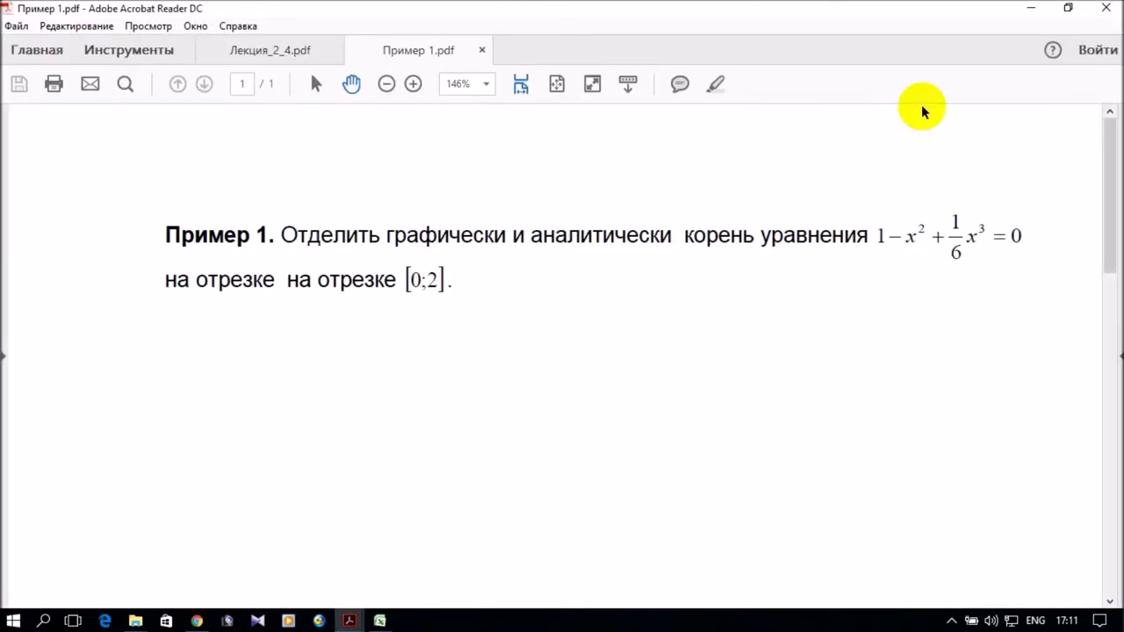
click(1031, 11)
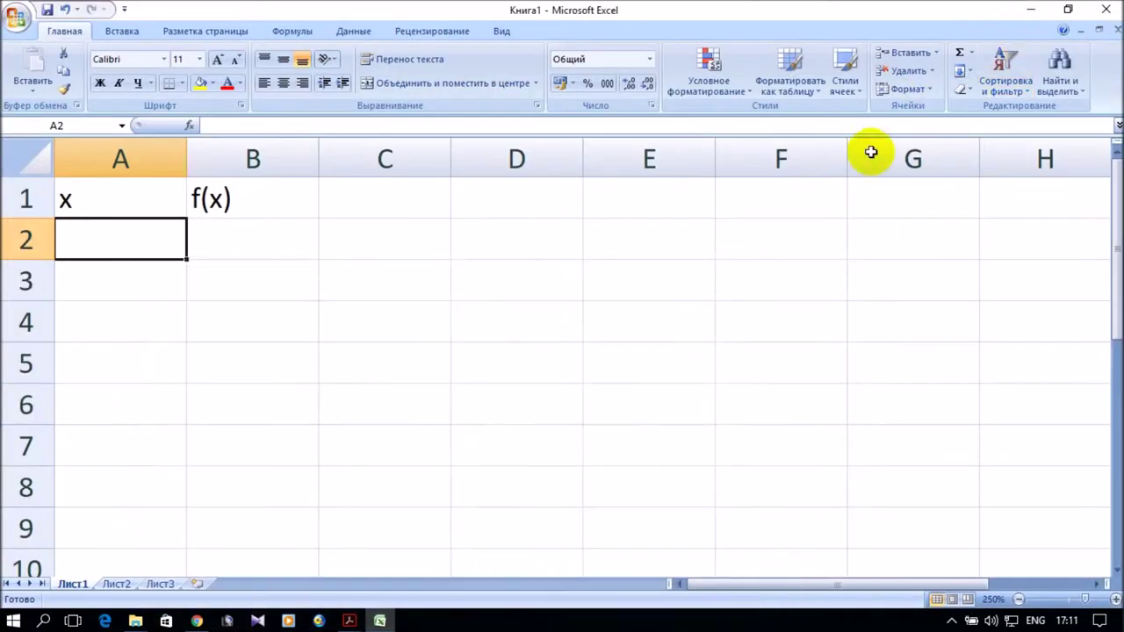
text(0)
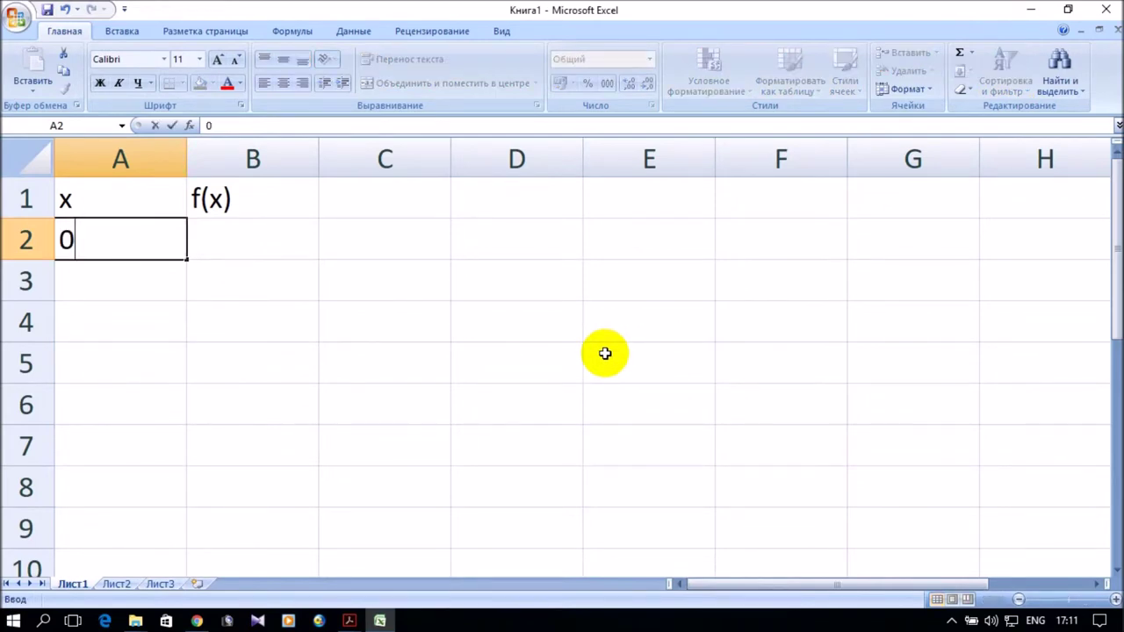
key(Return)
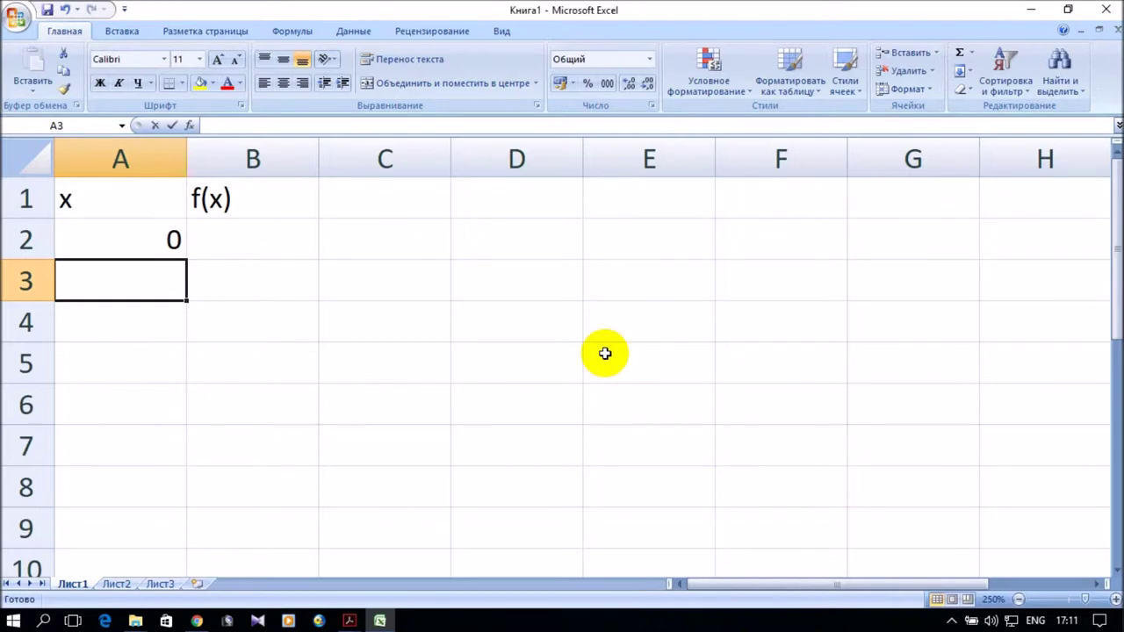
Enter the formula =A2+0,01 in cell A3 to step x by 0,01.
text(=)
click(145, 237)
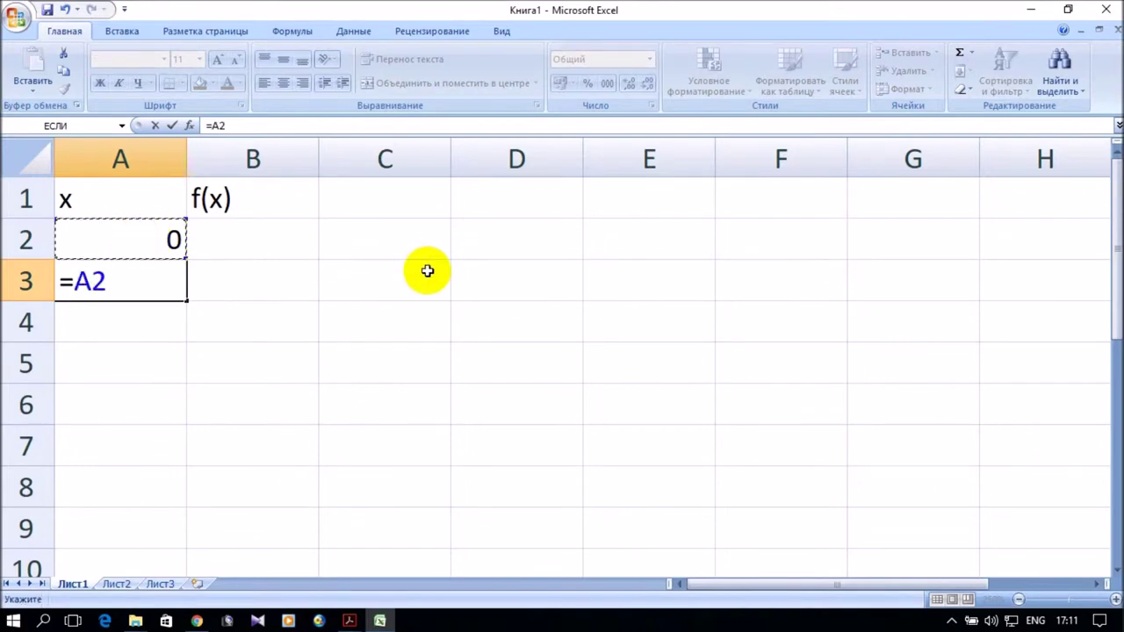
text(+)
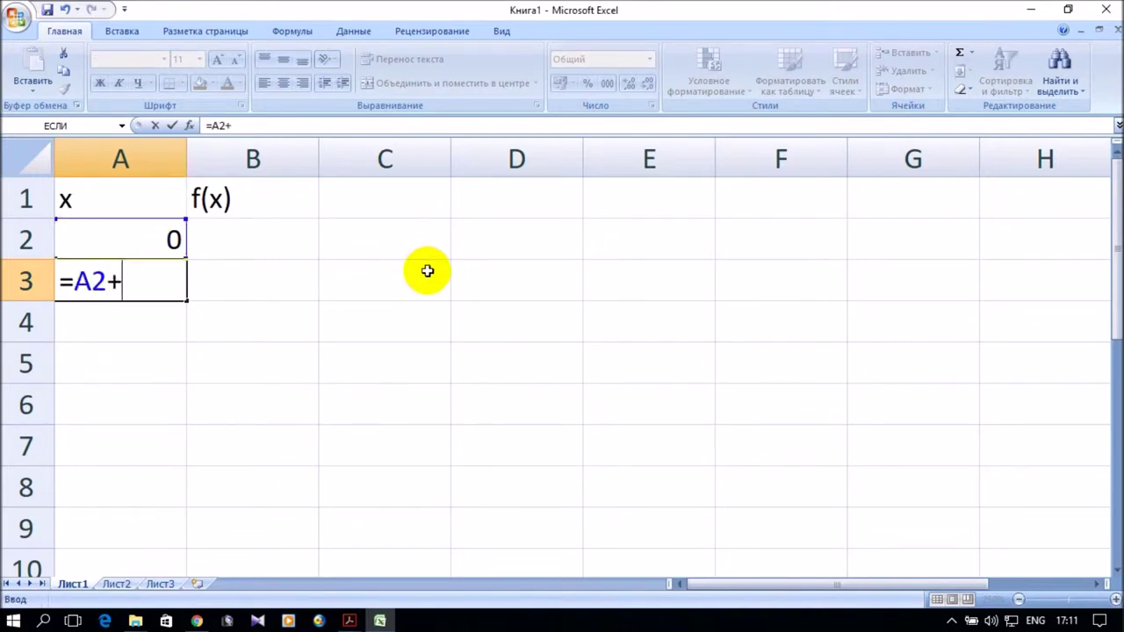
text(0,0)
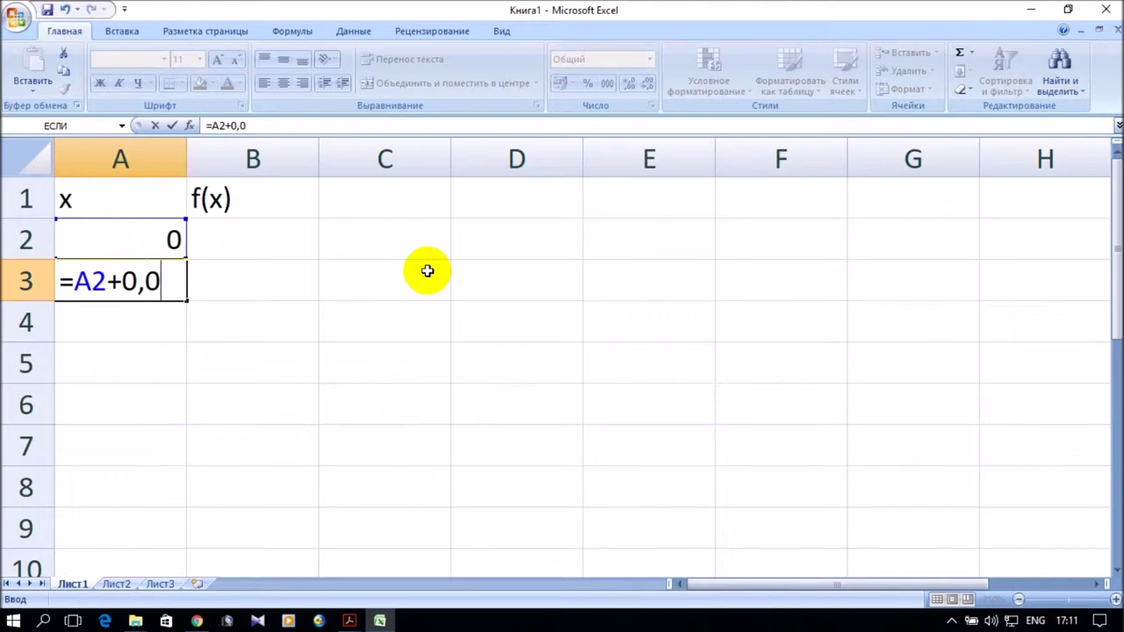
text(1)
key(Return)
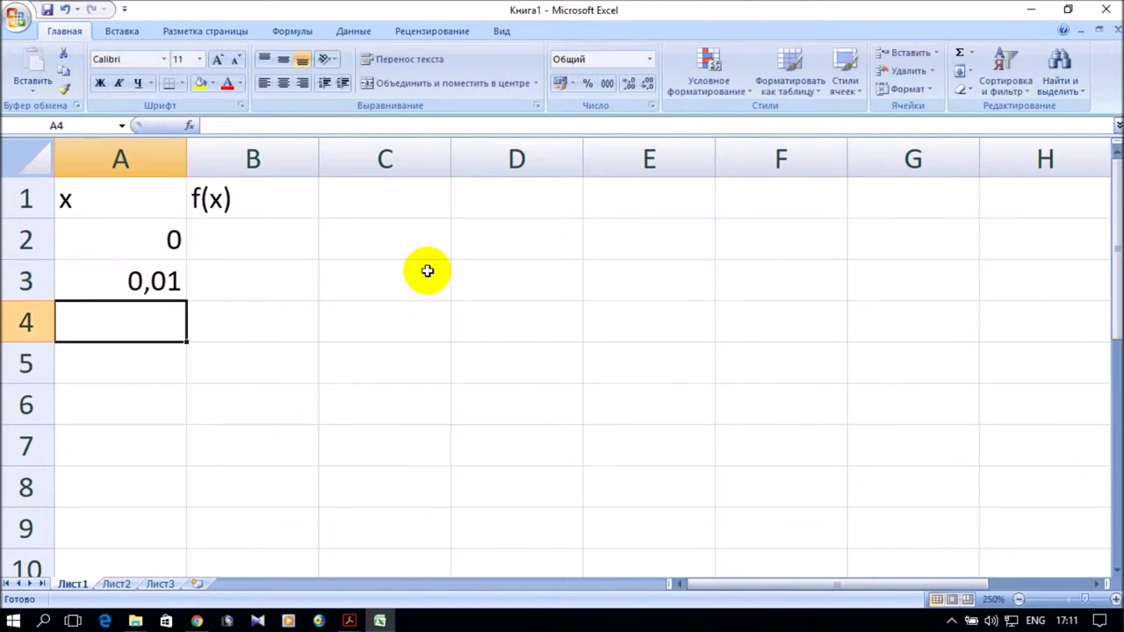
Check the interval's end in Пример 1.pdf and fill the A3 formula down column A through A202, where x reaches 2.
click(150, 279)
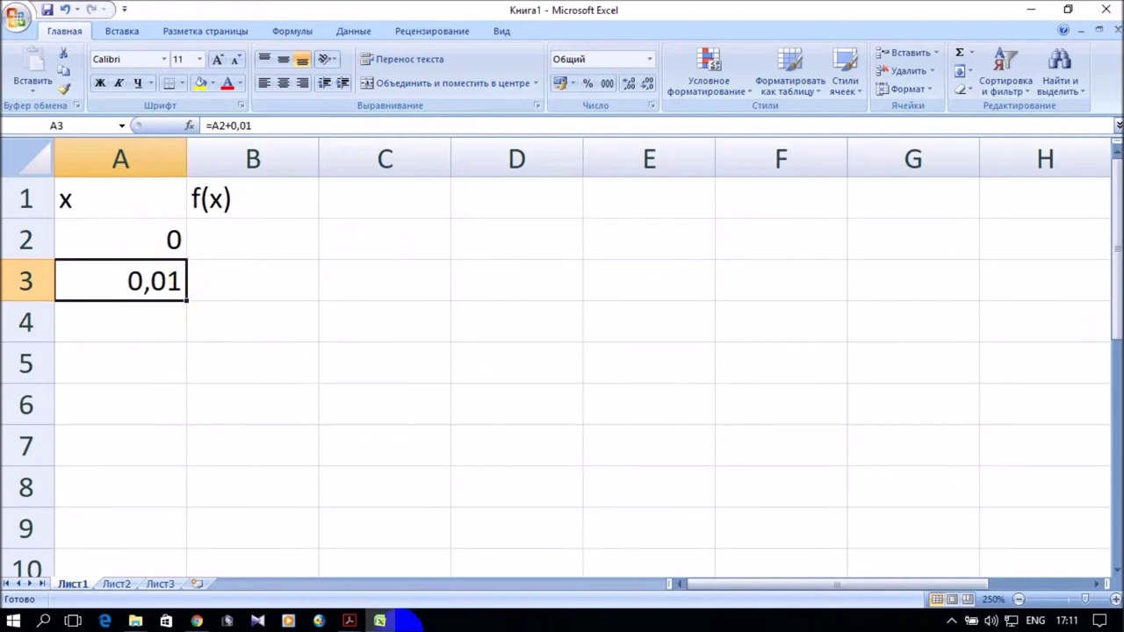
click(346, 622)
click(420, 562)
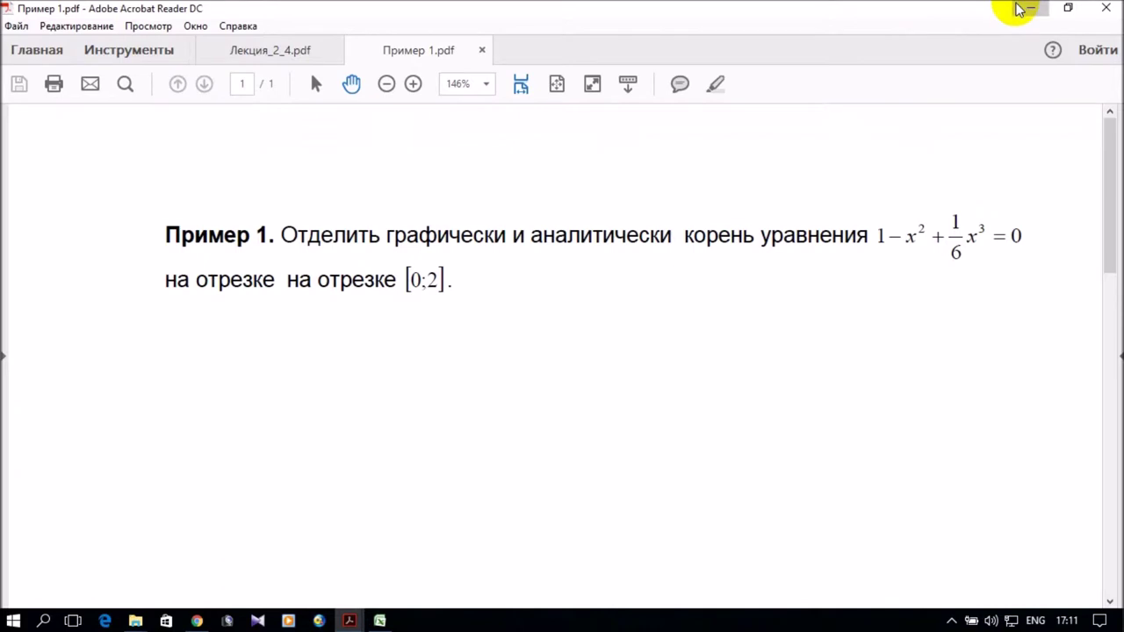
click(1020, 8)
drag(186, 301, 192, 367)
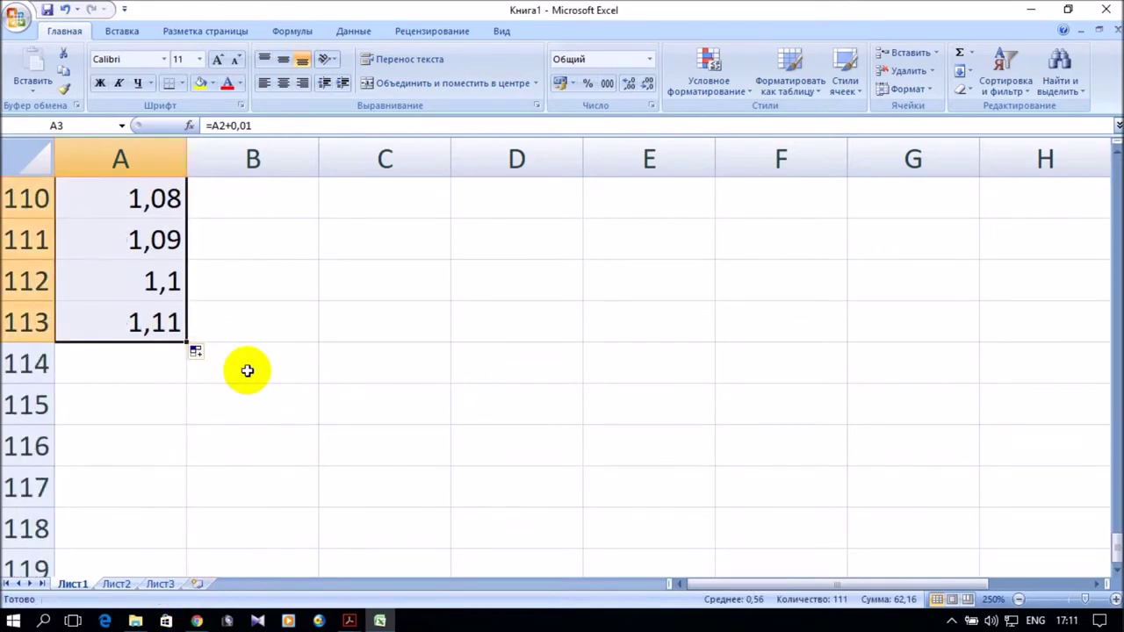
mouse_move(188, 343)
mouse_down()
mouse_move(198, 621)
mouse_move(184, 326)
mouse_move(199, 150)
mouse_move(179, 270)
mouse_move(181, 360)
mouse_move(181, 343)
mouse_up()
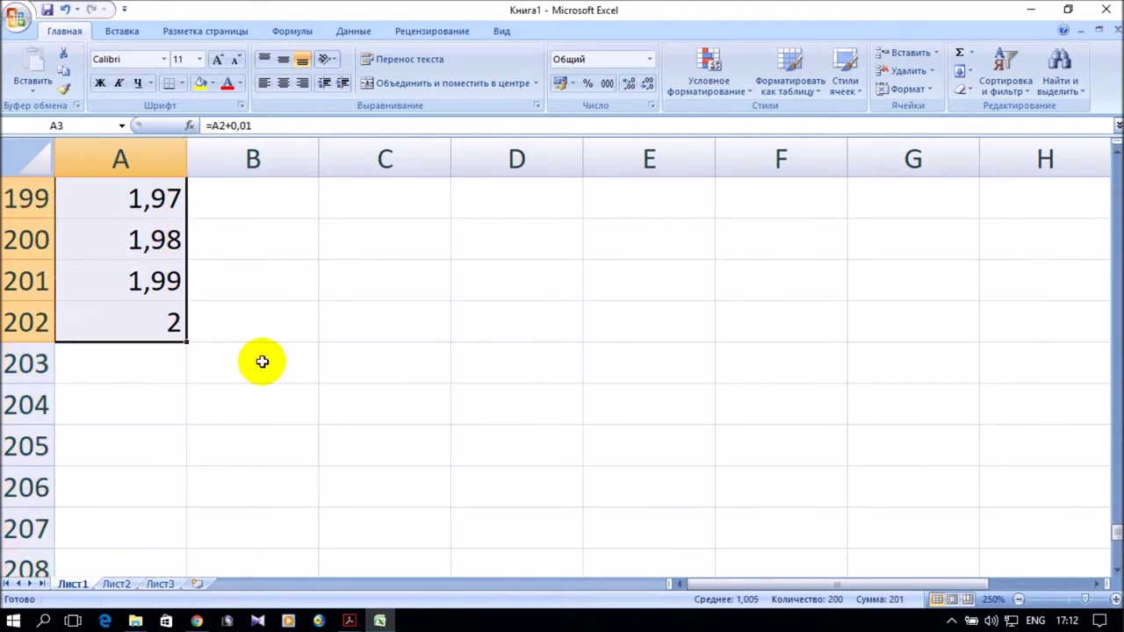
Check the equation in Пример 1.pdf and begin the formula in cell B2 with =1-A2^2.
scroll(324, 365, up, 20)
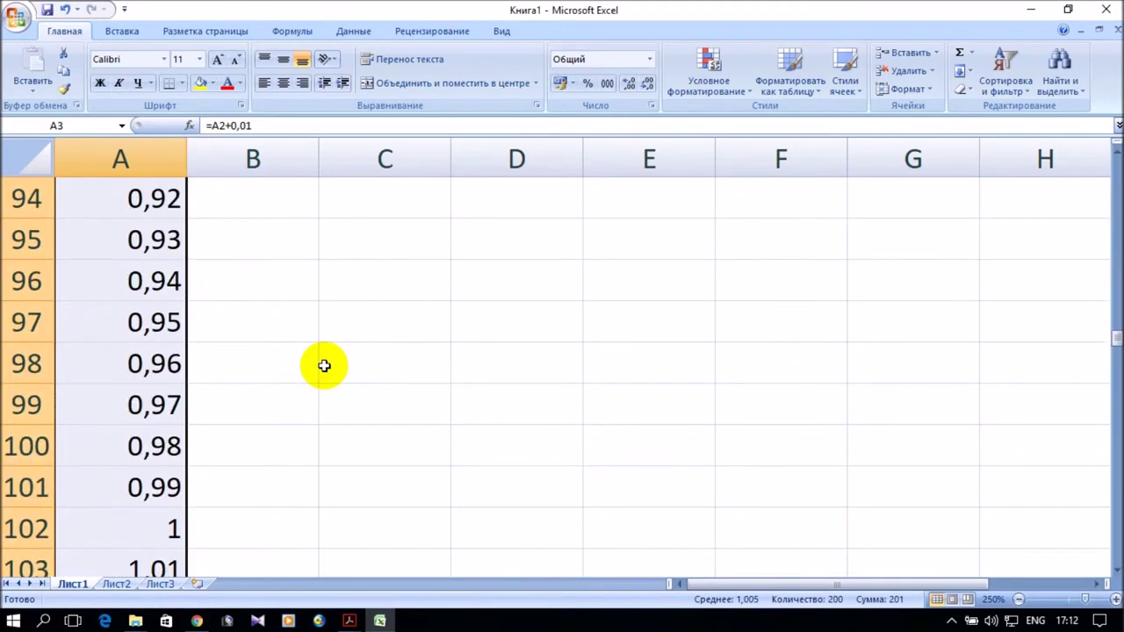
scroll(325, 365, up, 16)
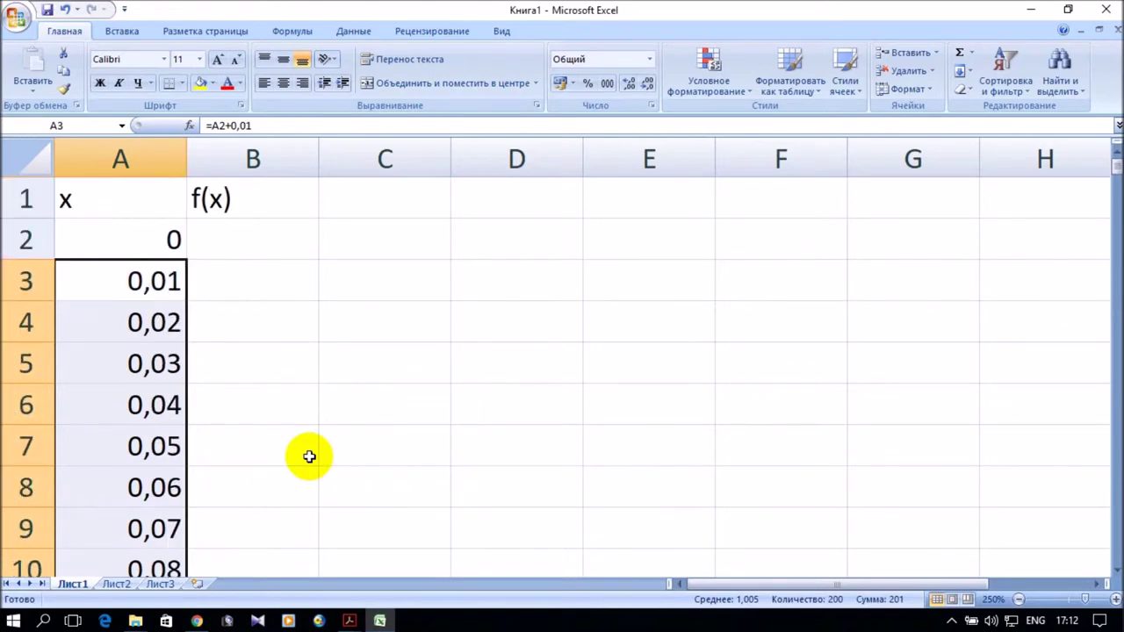
click(251, 253)
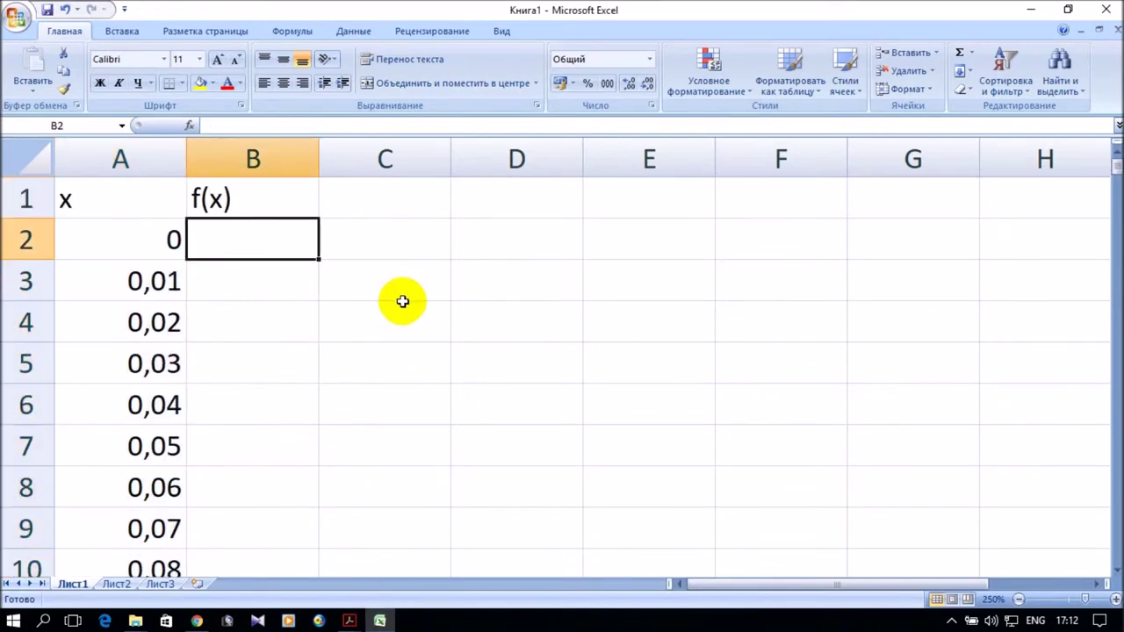
text(=)
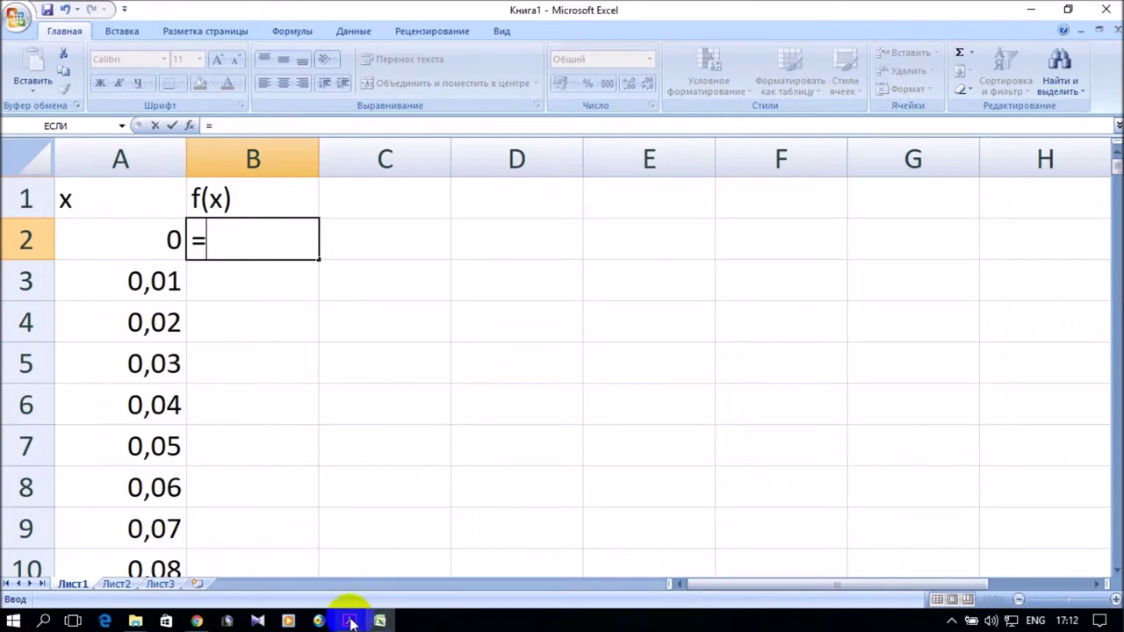
mouse_move(351, 622)
click(425, 561)
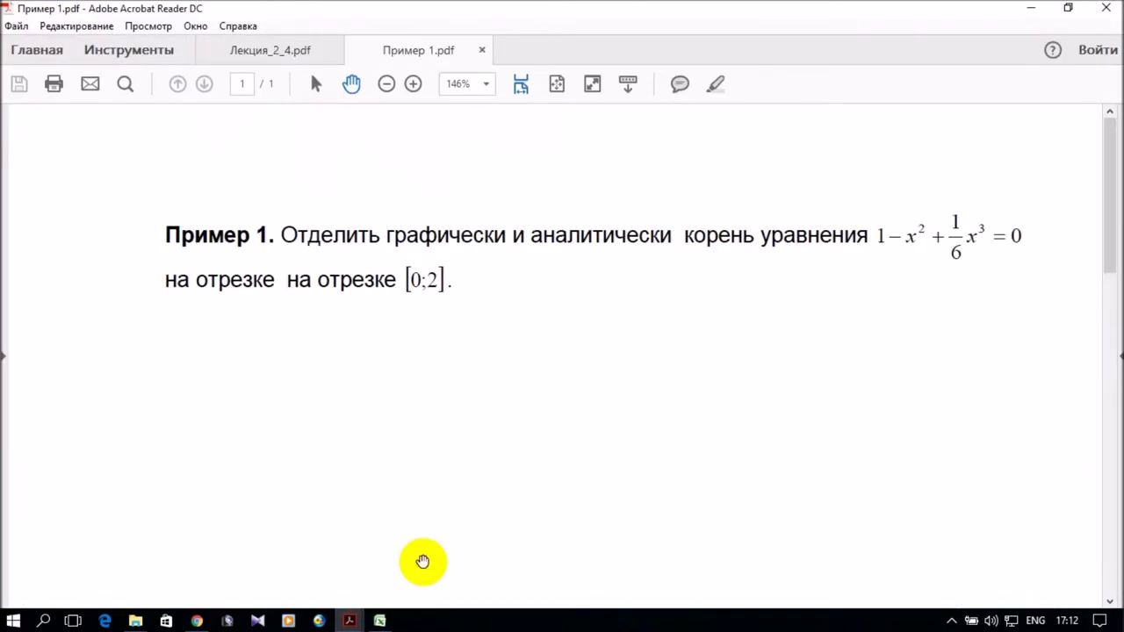
click(1033, 10)
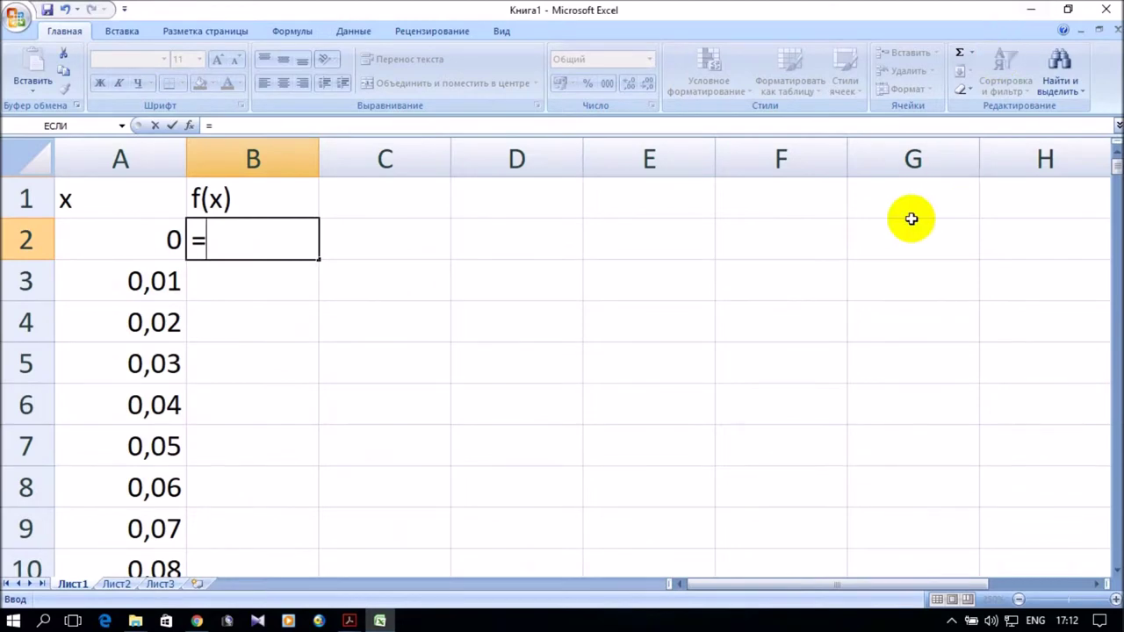
text(1-)
click(145, 239)
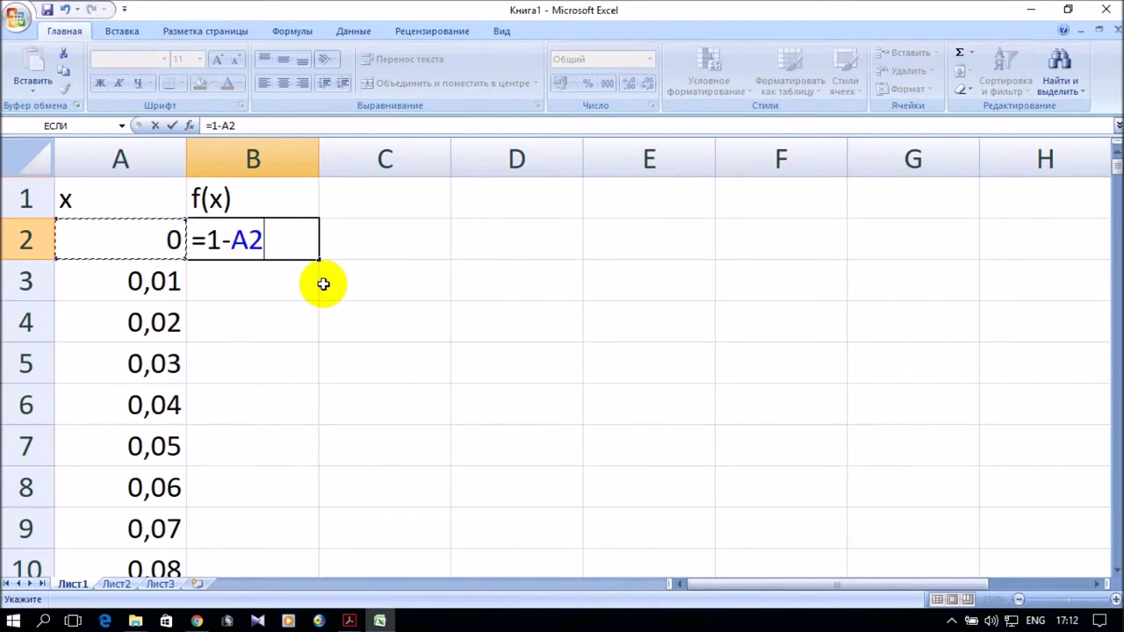
text(^)
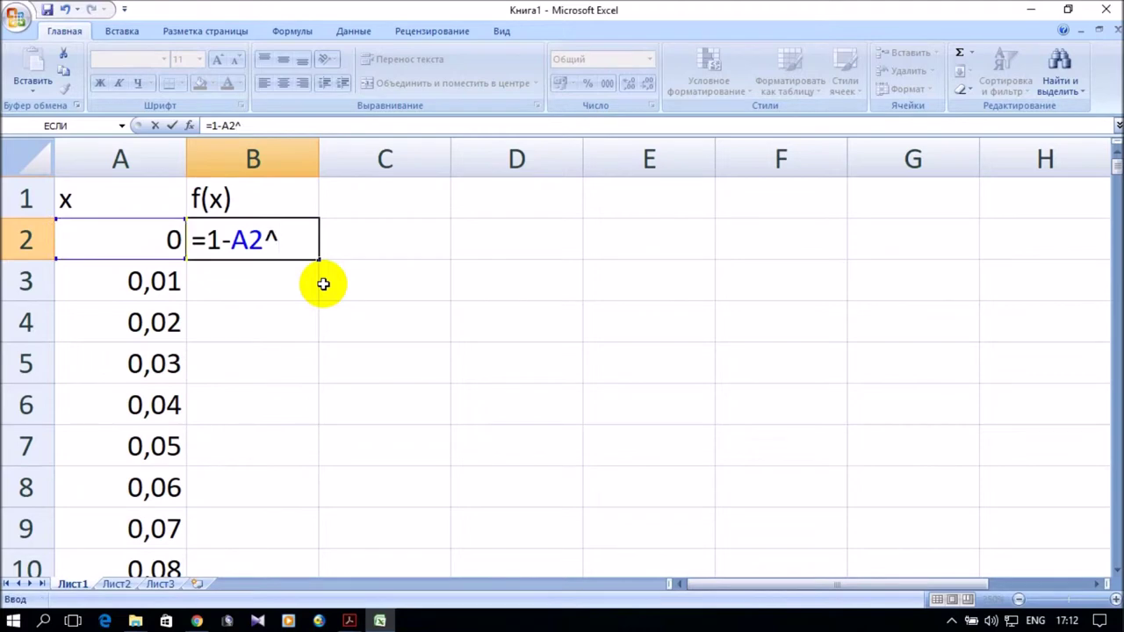
text(2)
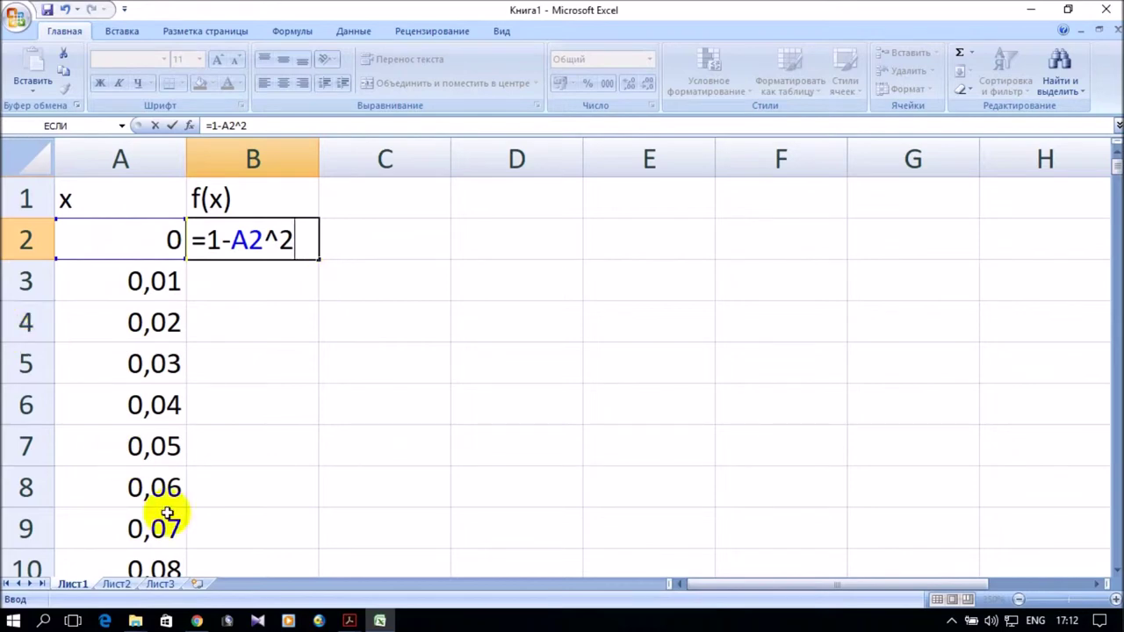
Recheck the equation in Пример 1.pdf and complete the B2 formula by adding +1/6*A2^3.
click(348, 621)
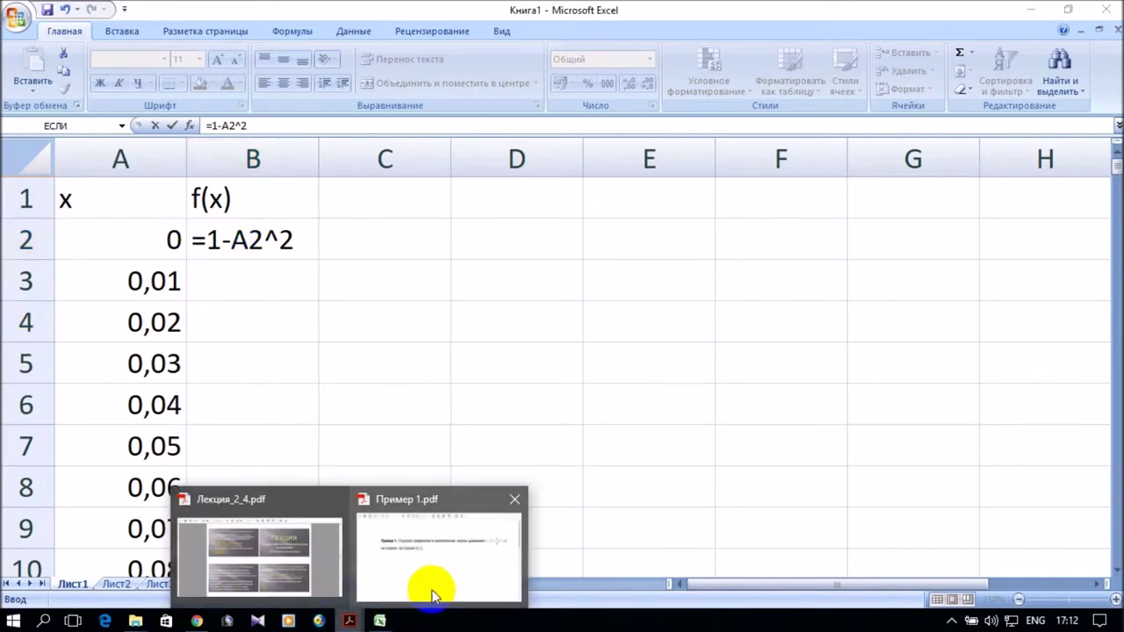
click(431, 589)
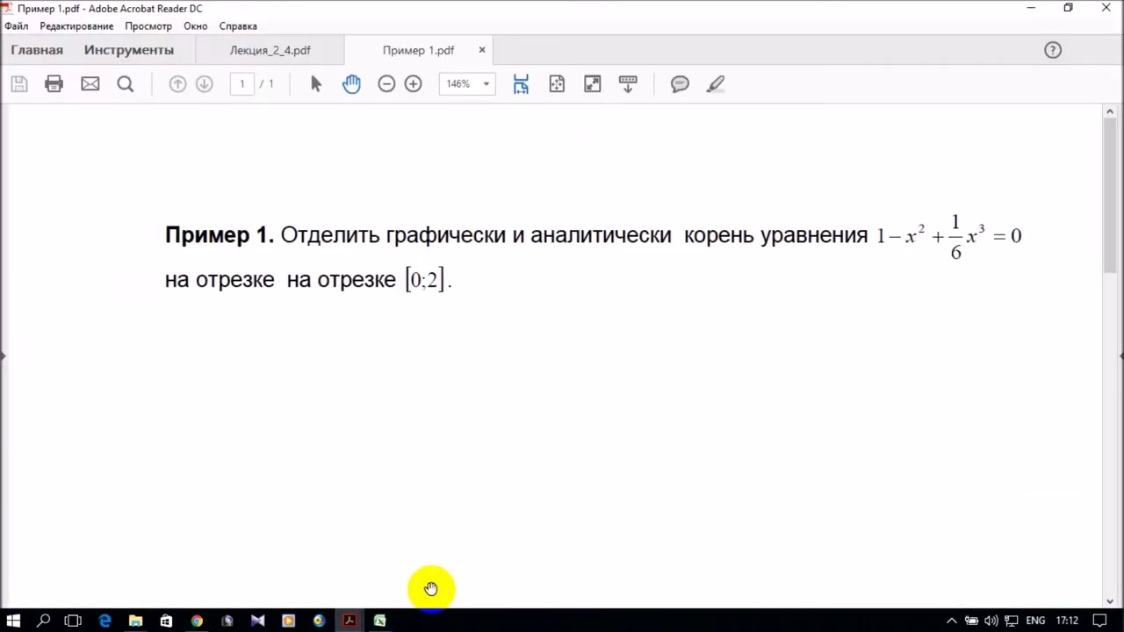
click(1031, 8)
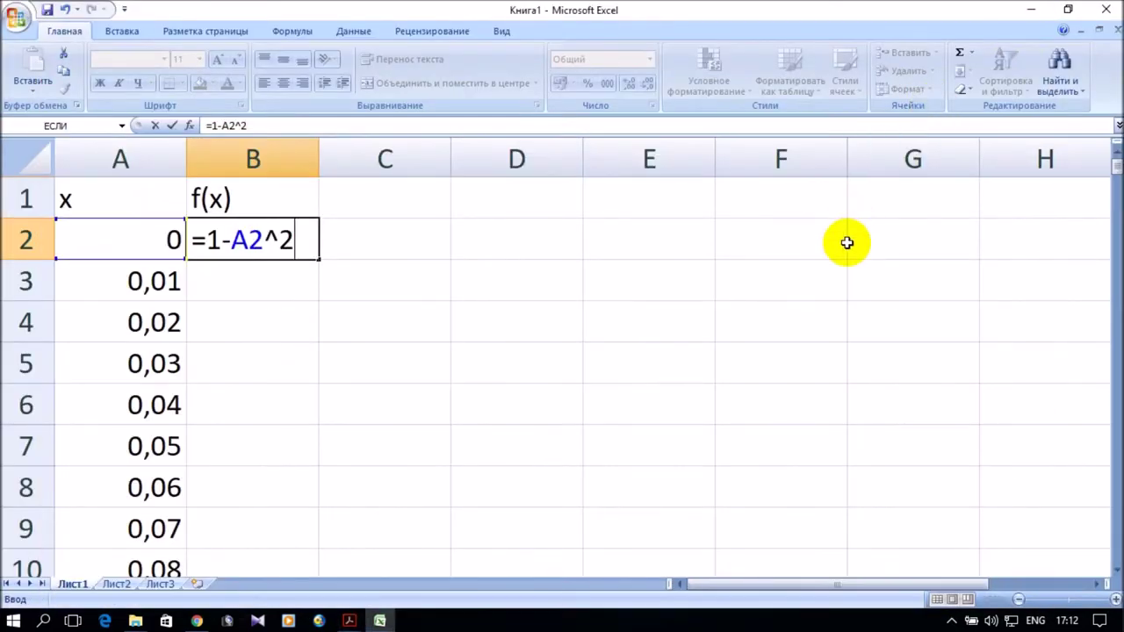
text(+1)
key(BackSpace)
text(/)
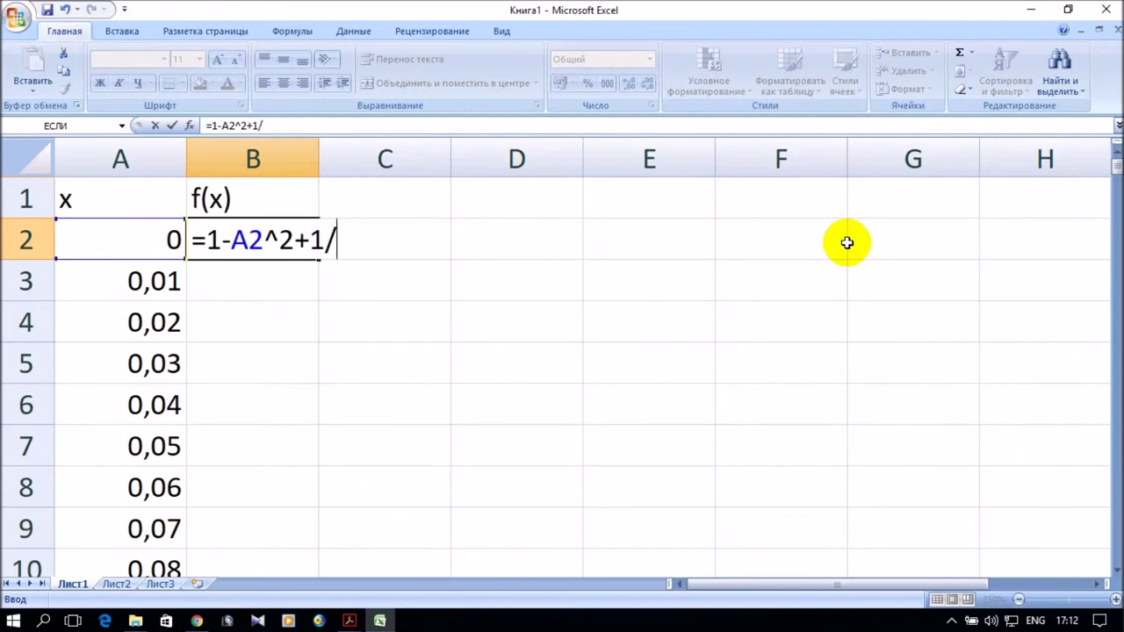
text(6*)
click(131, 241)
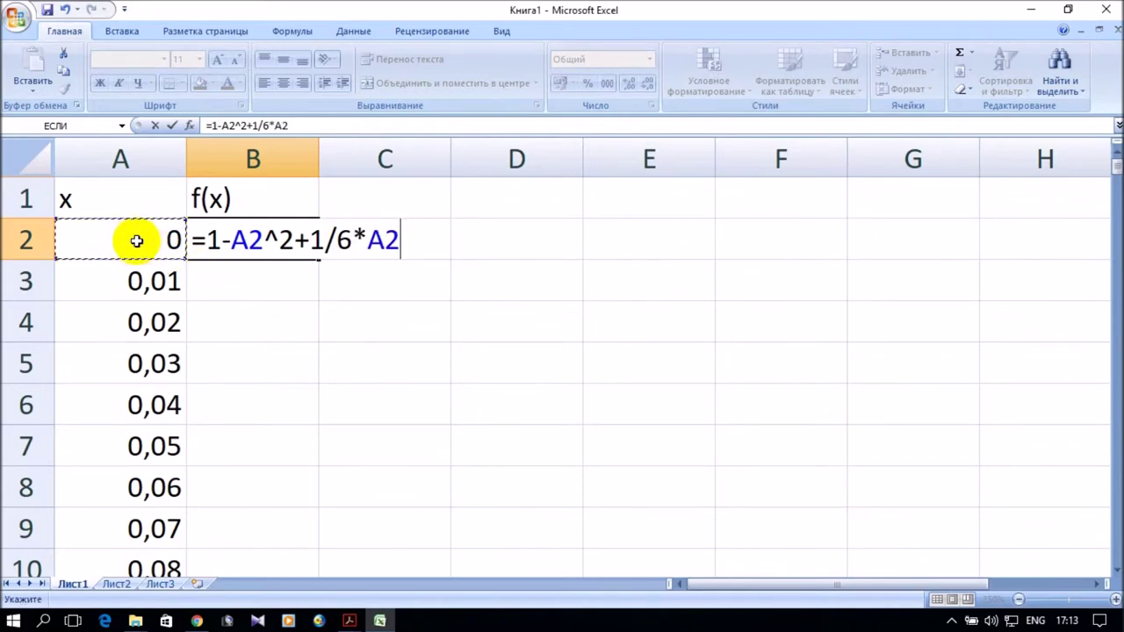
text(^)
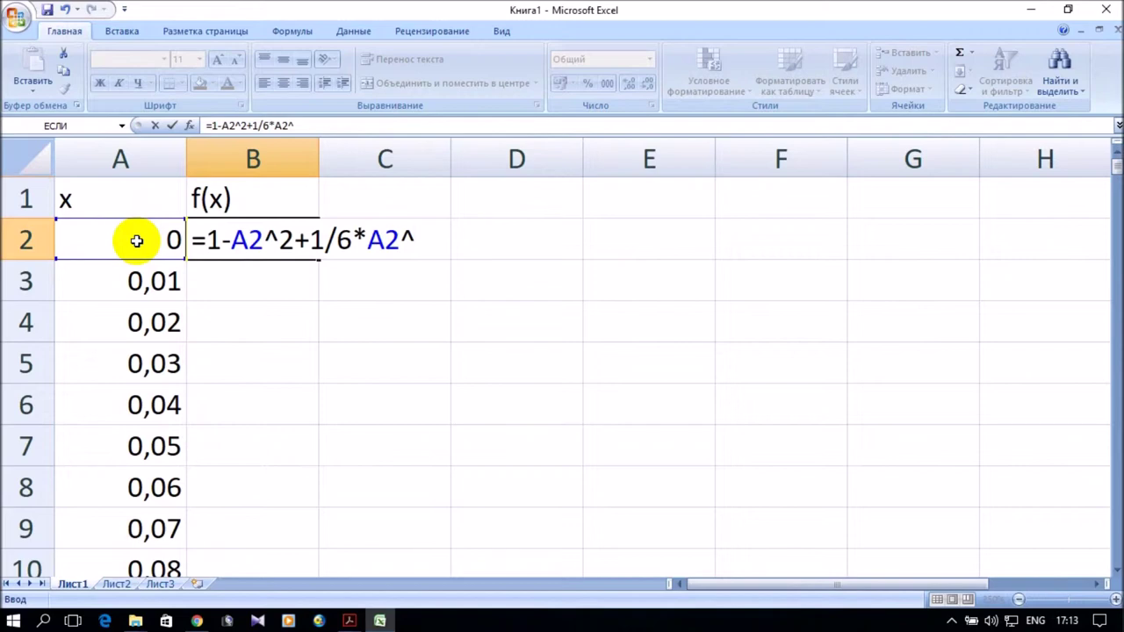
text(3)
key(Return)
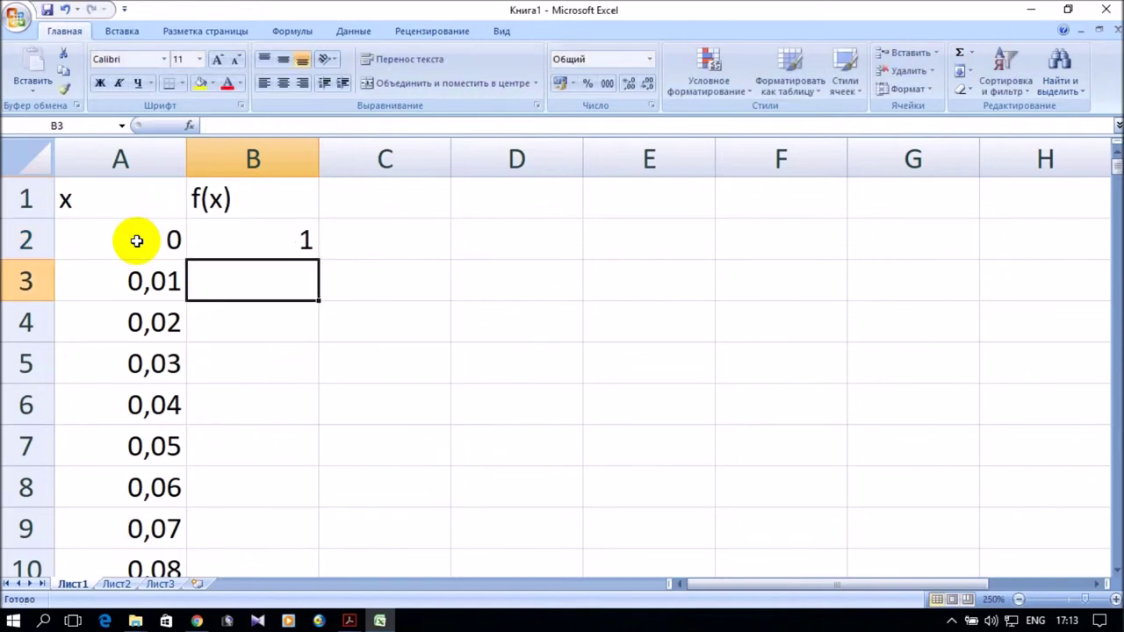
Fill the B2 formula down column B through row 202, alongside all the x values.
click(279, 247)
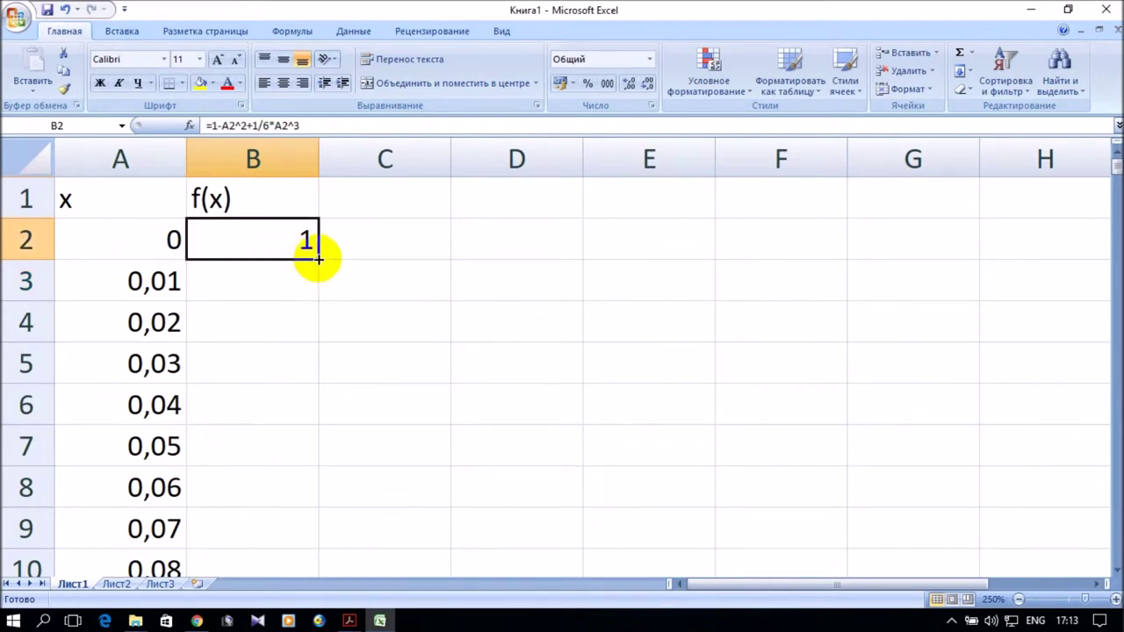
drag(319, 258, 294, 509)
Examine the f(x) values in column B across the whole table for the neighbouring rows where the sign changes.
scroll(434, 448, up, 5)
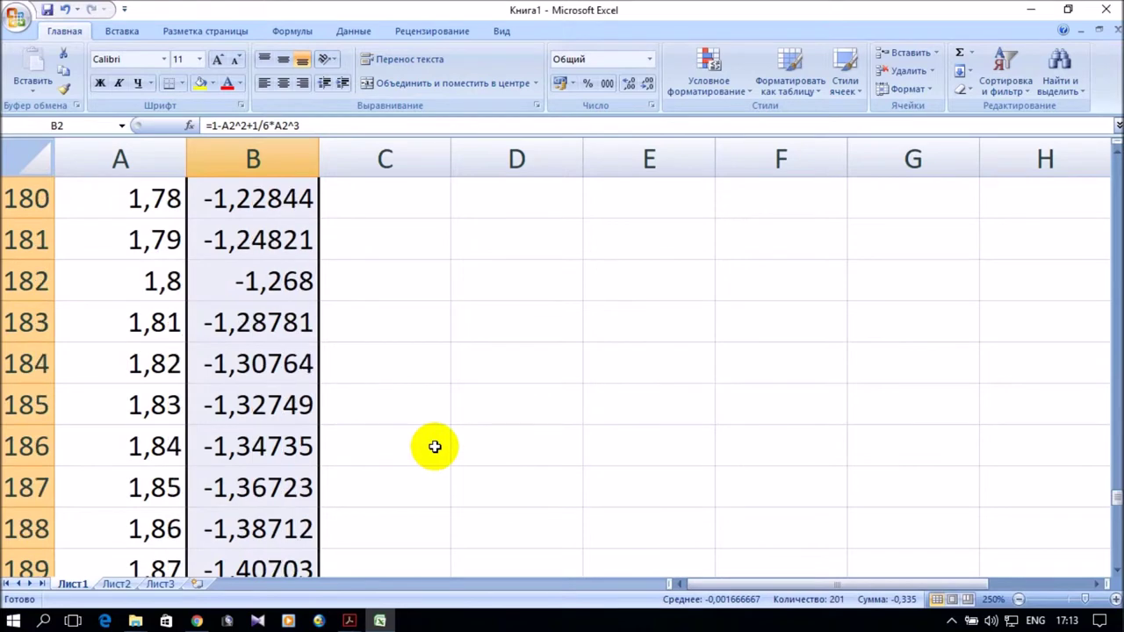
scroll(434, 447, up, 20)
scroll(440, 444, up, 7)
scroll(442, 443, down, 4)
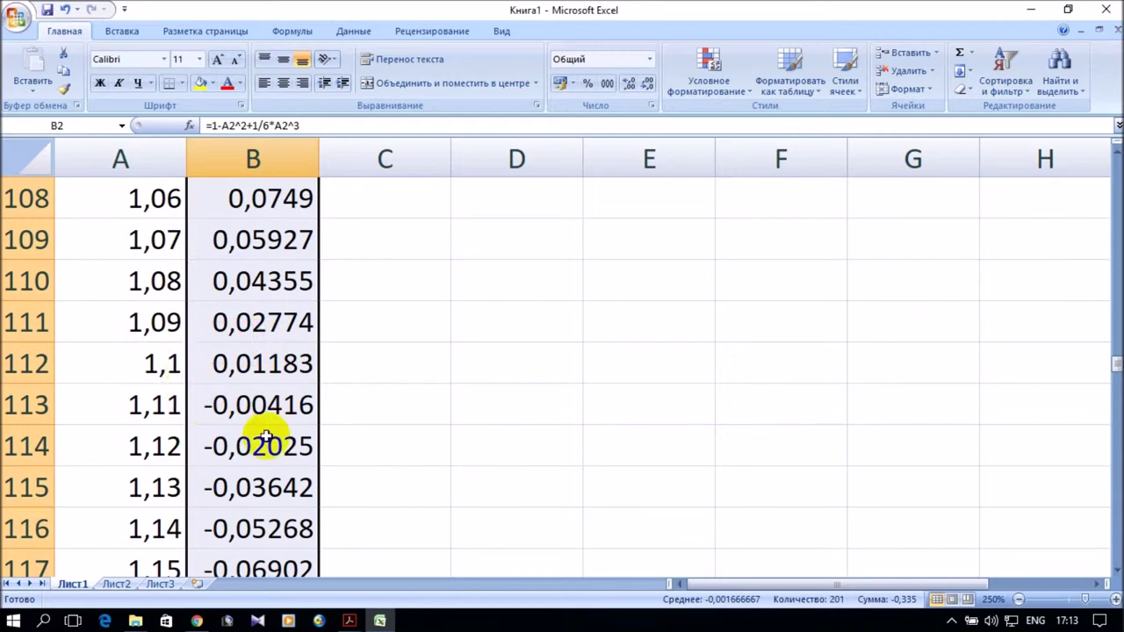
scroll(410, 448, up, 9)
scroll(412, 448, up, 20)
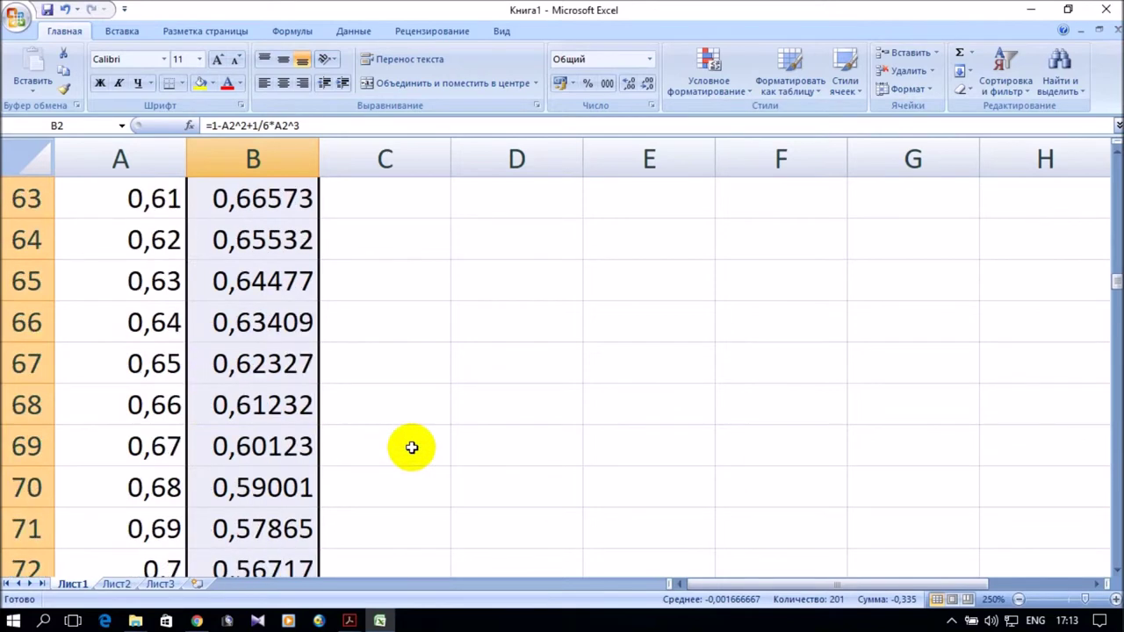
scroll(412, 448, up, 4)
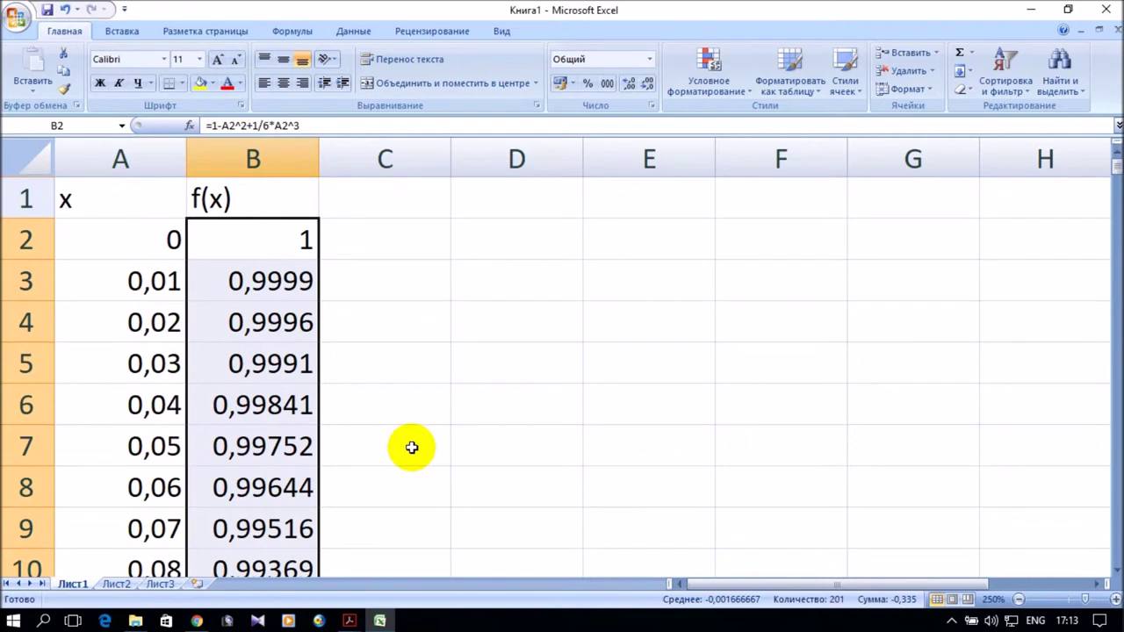
scroll(408, 452, down, 20)
scroll(405, 455, down, 15)
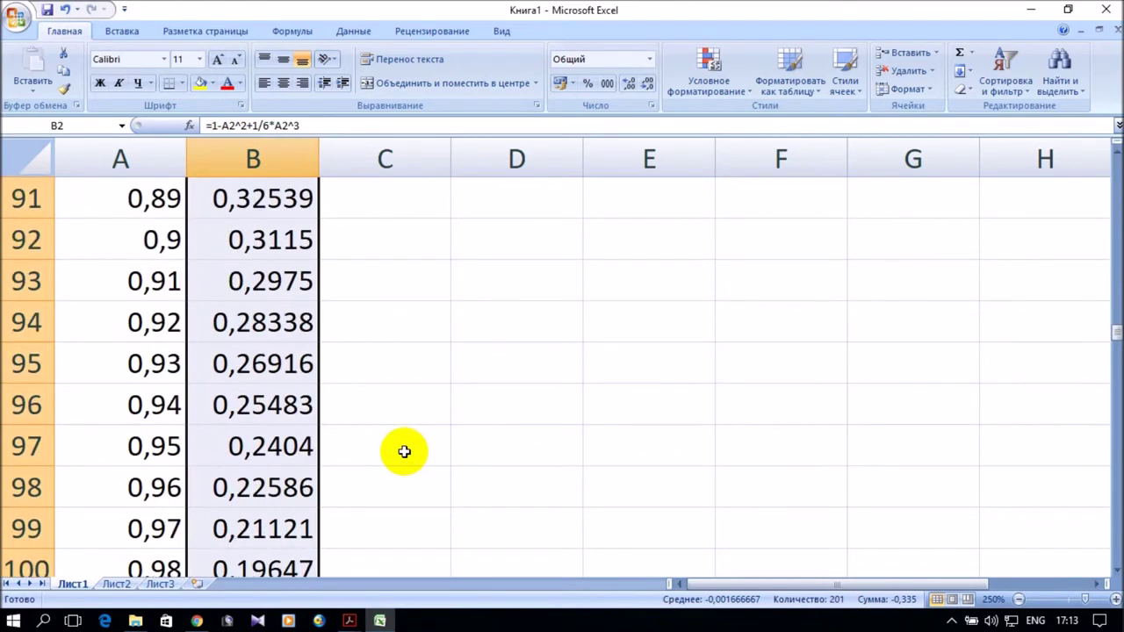
scroll(404, 451, down, 20)
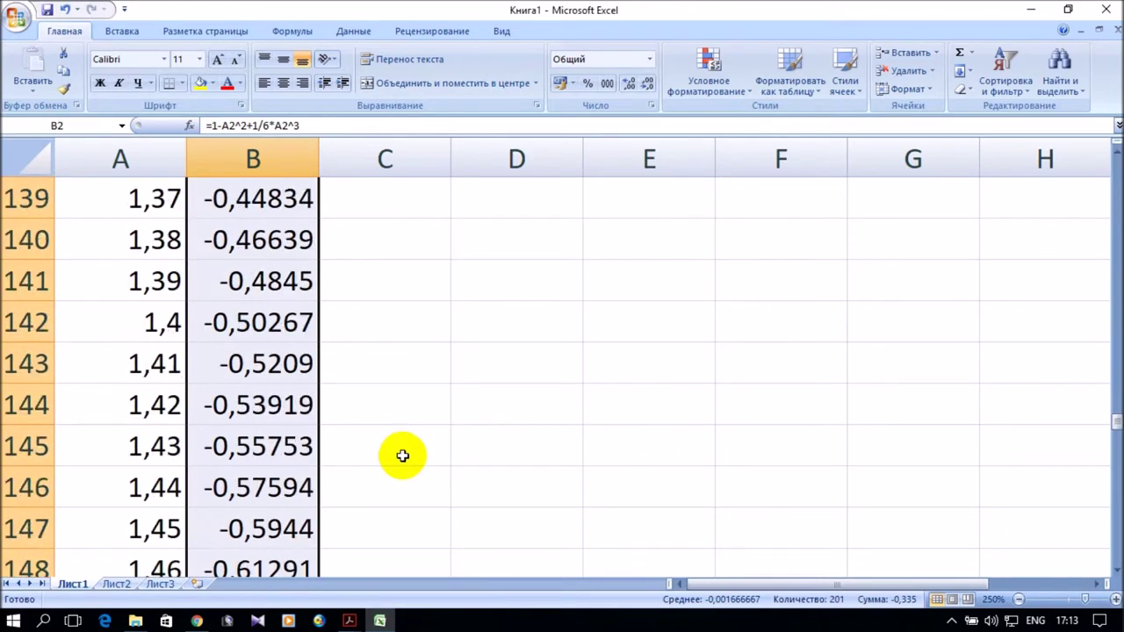
scroll(401, 456, up, 20)
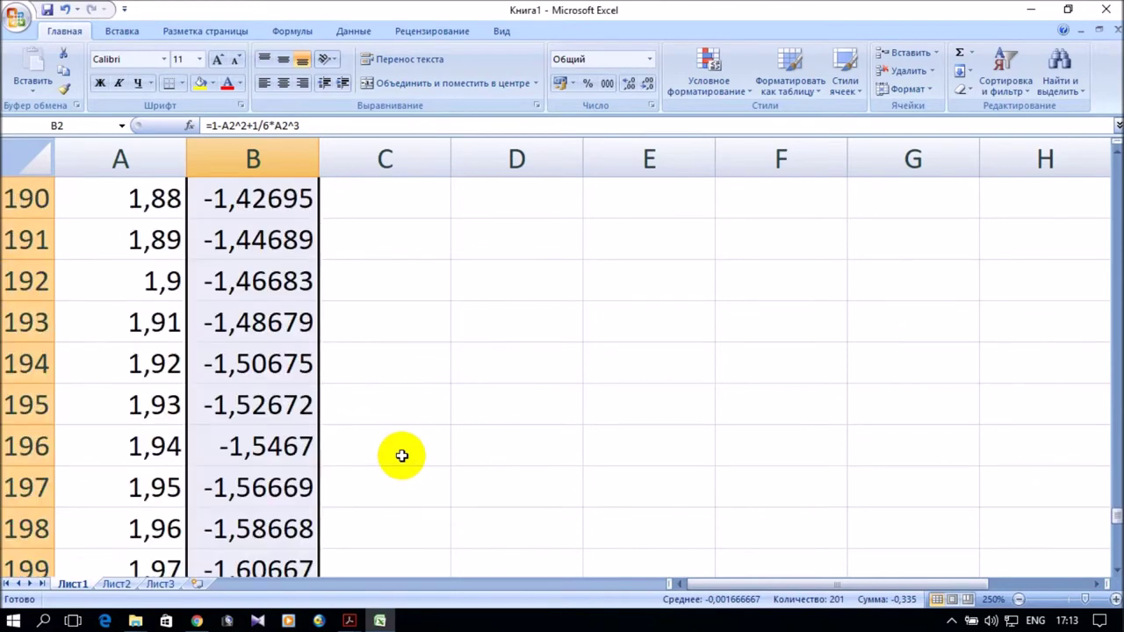
scroll(400, 455, up, 9)
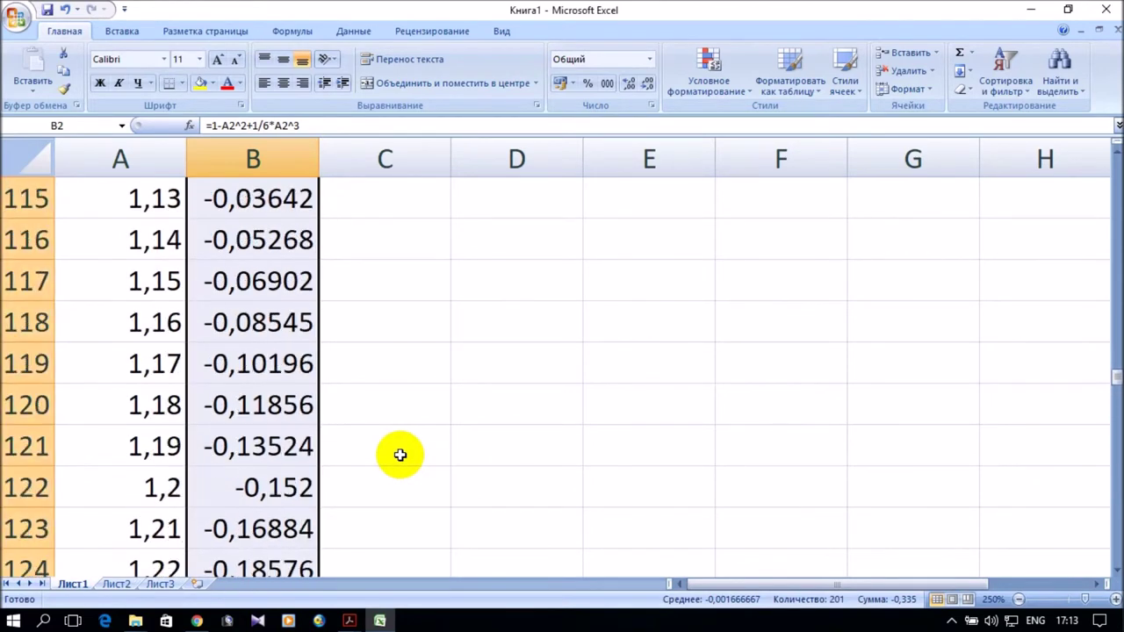
scroll(399, 456, down, 1)
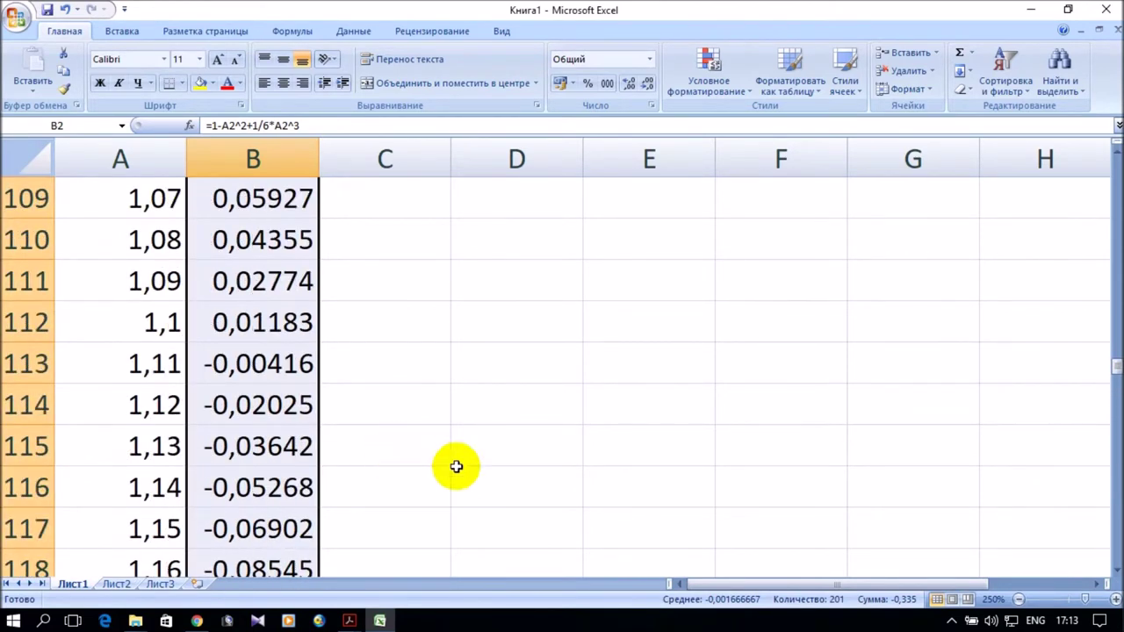
click(297, 327)
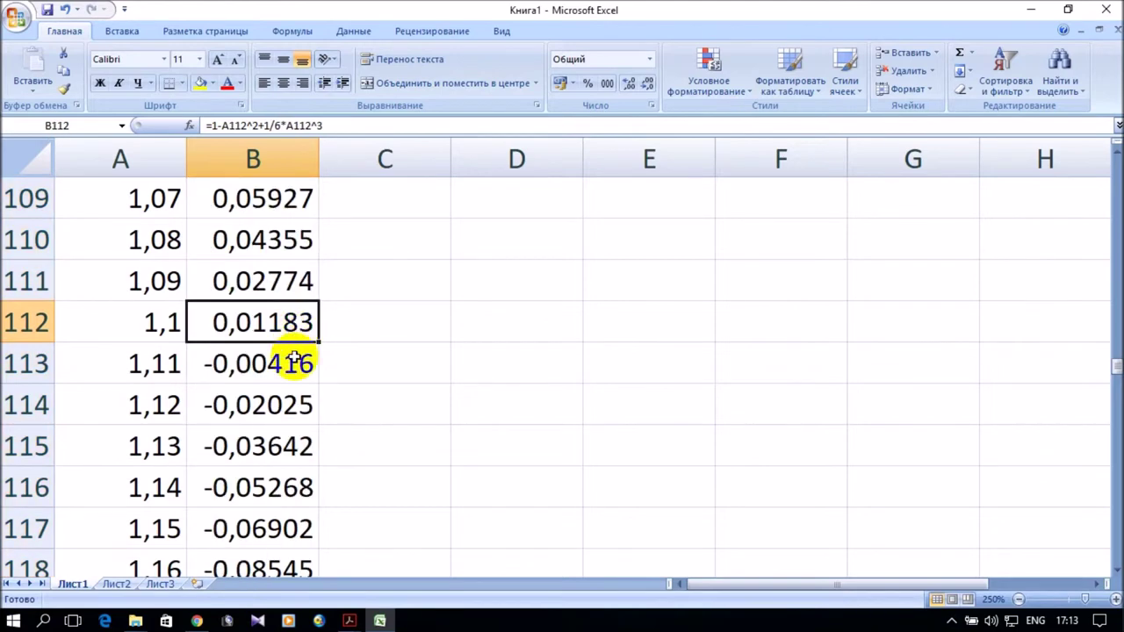
click(293, 361)
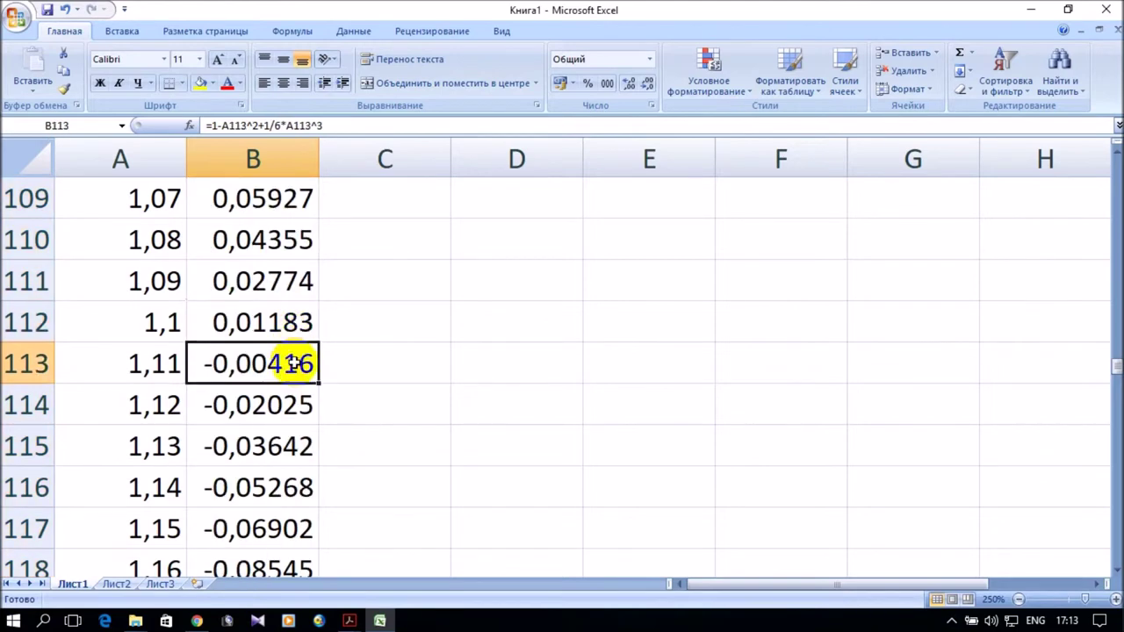
Begin inserting a function in cell C112 and search the Математические category for the averaging function.
click(363, 332)
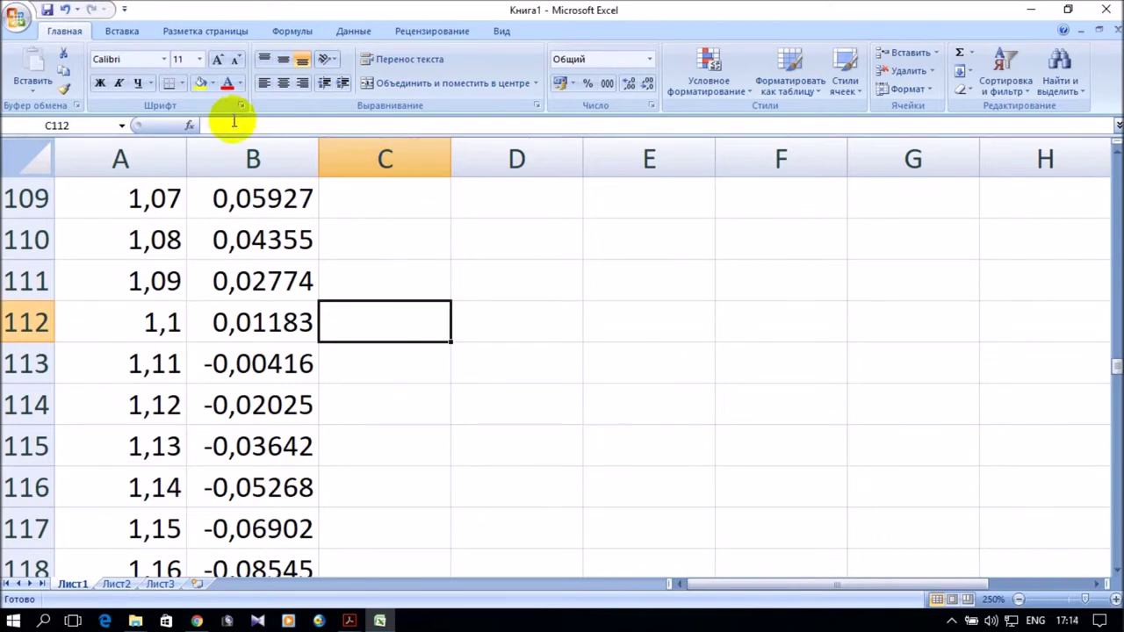
click(191, 126)
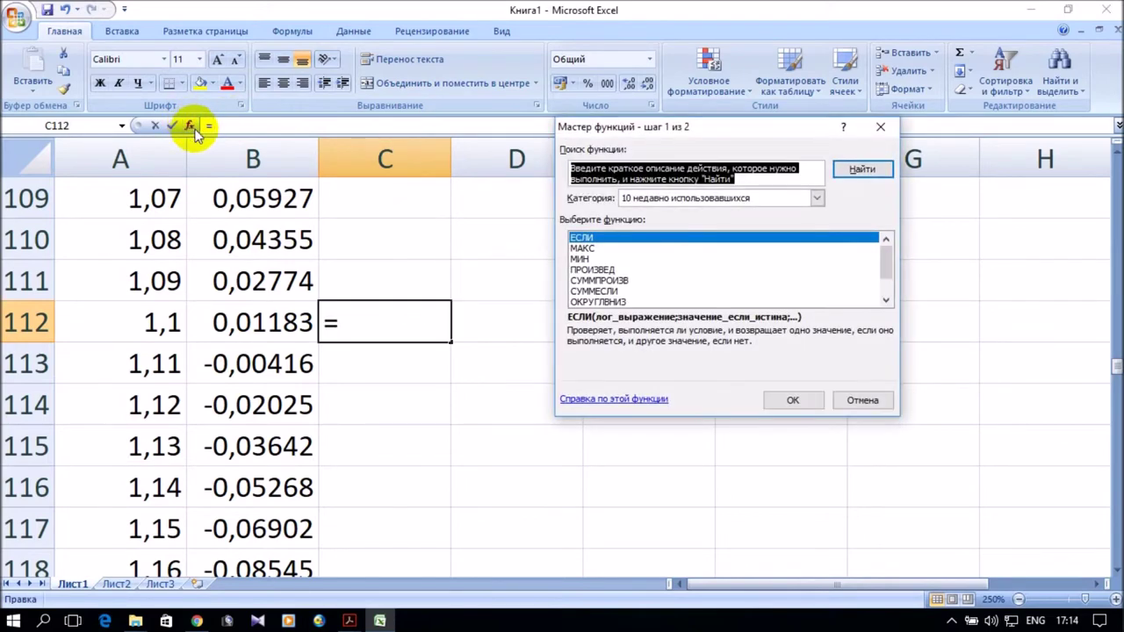
scroll(687, 280, down, 1)
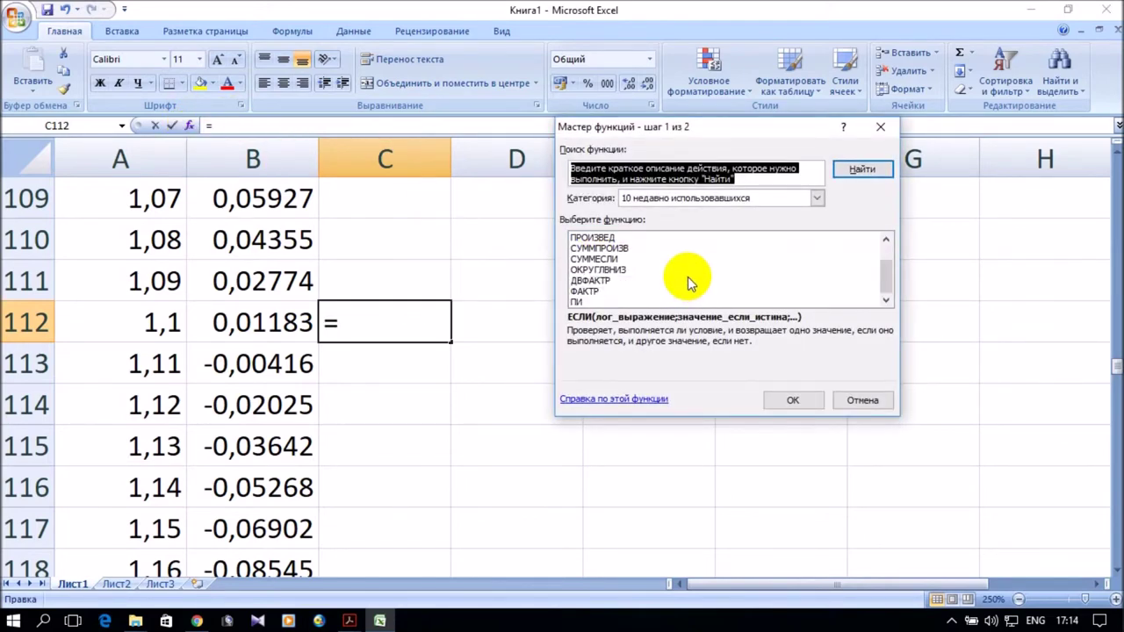
click(816, 198)
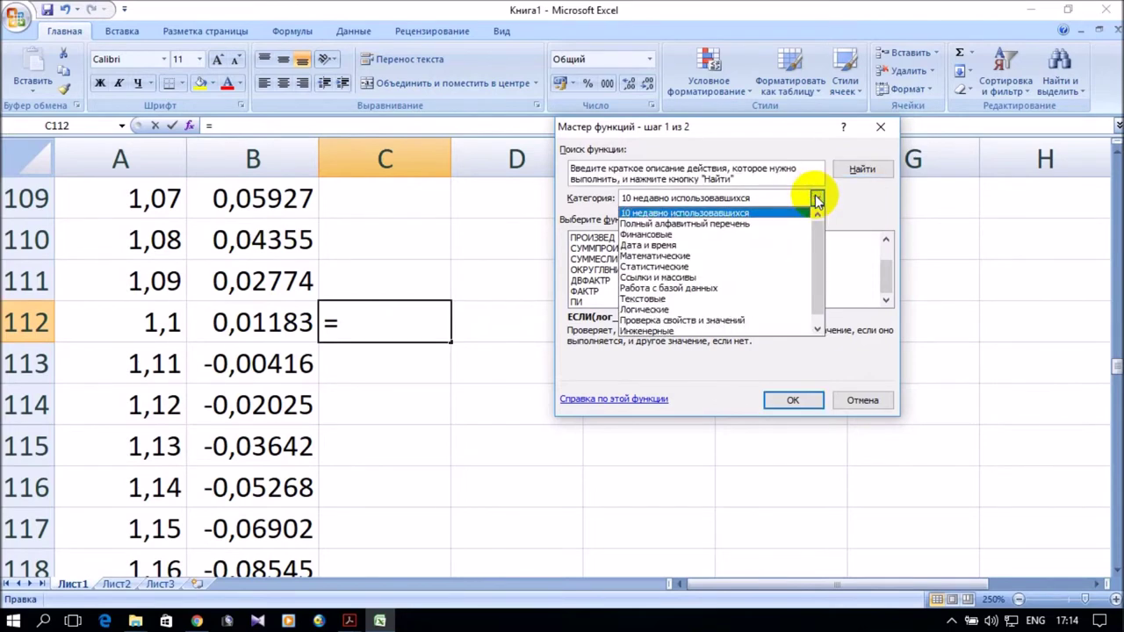
click(738, 260)
scroll(739, 263, down, 15)
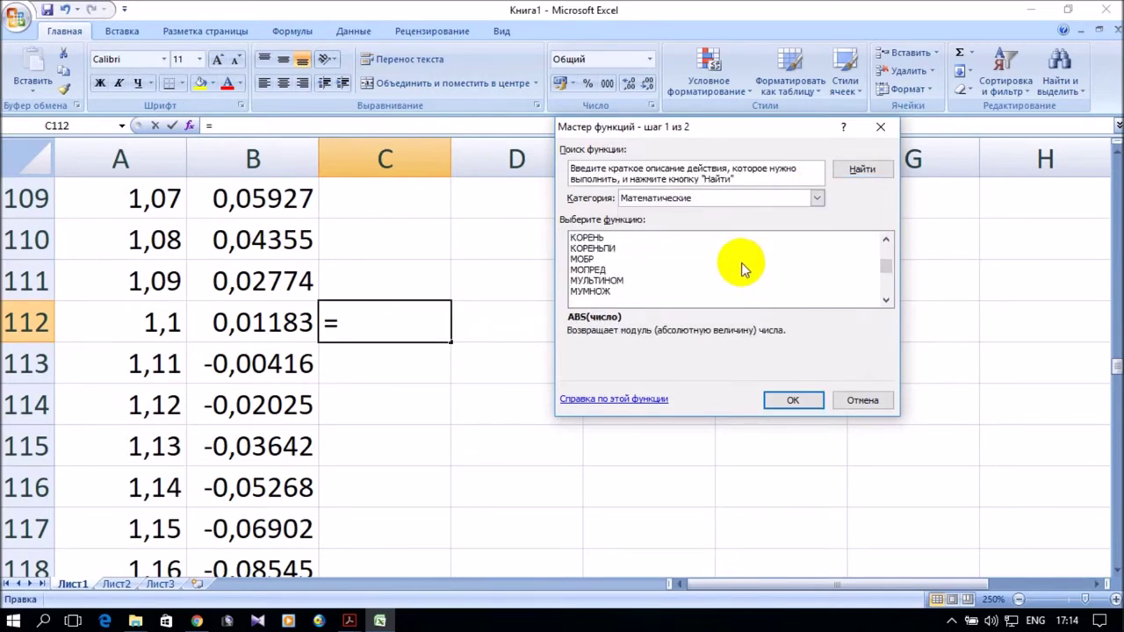
scroll(742, 264, down, 3)
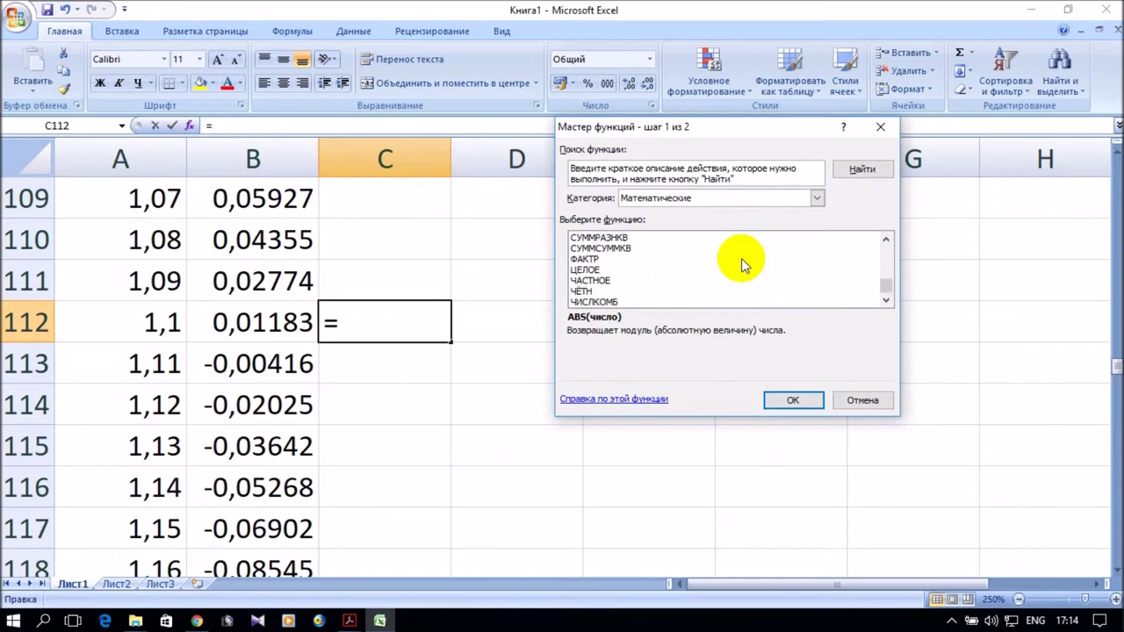
scroll(742, 263, up, 4)
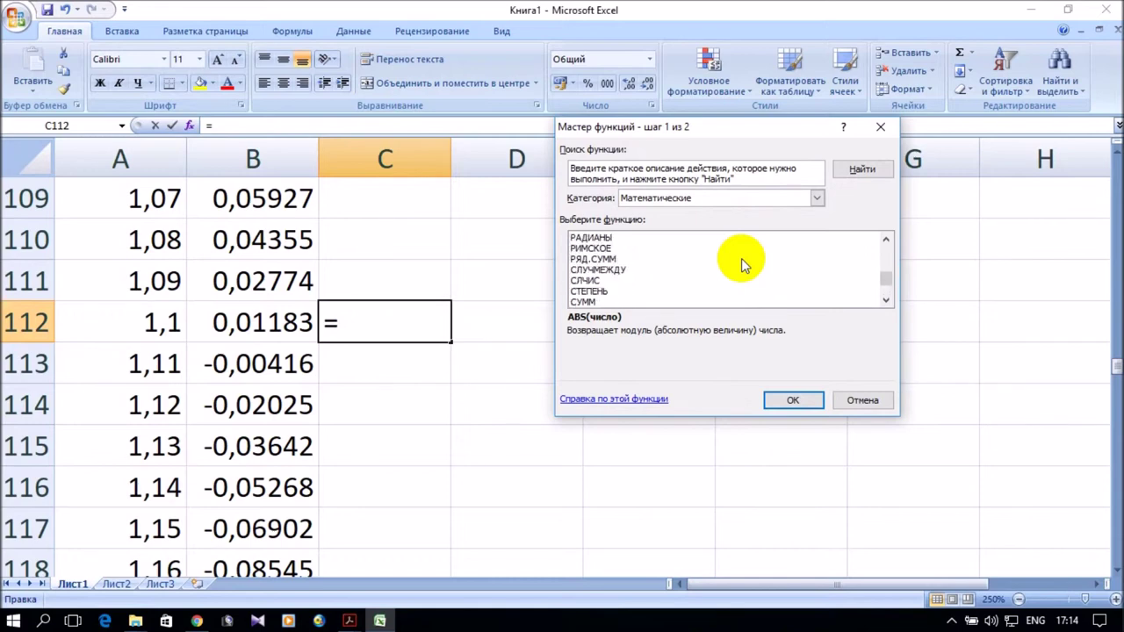
scroll(742, 271, down, 1)
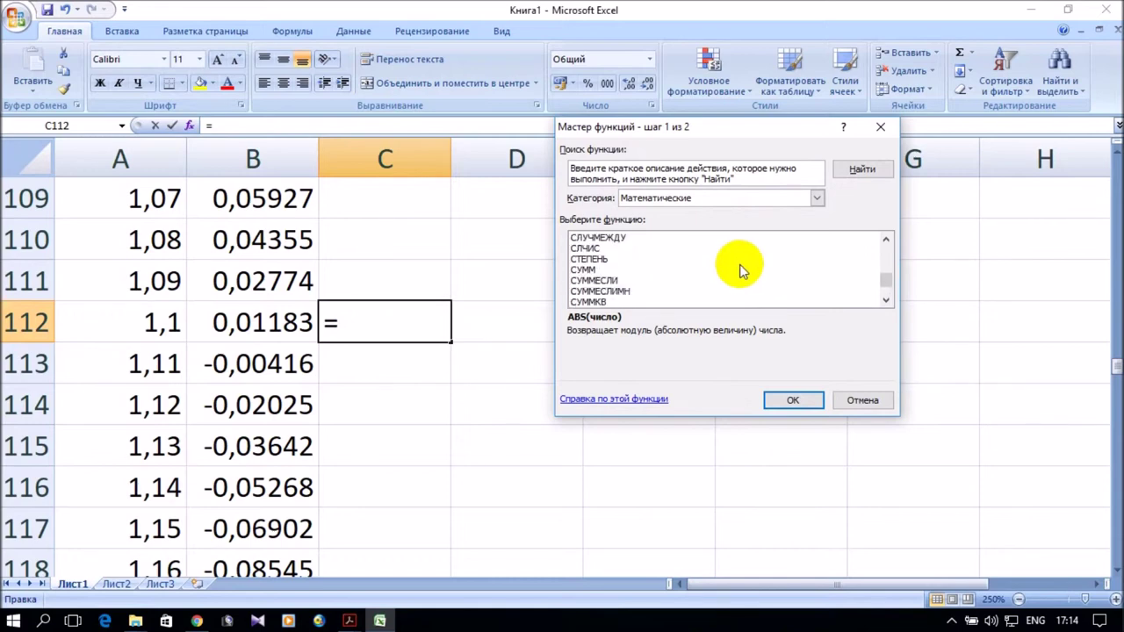
scroll(742, 272, up, 1)
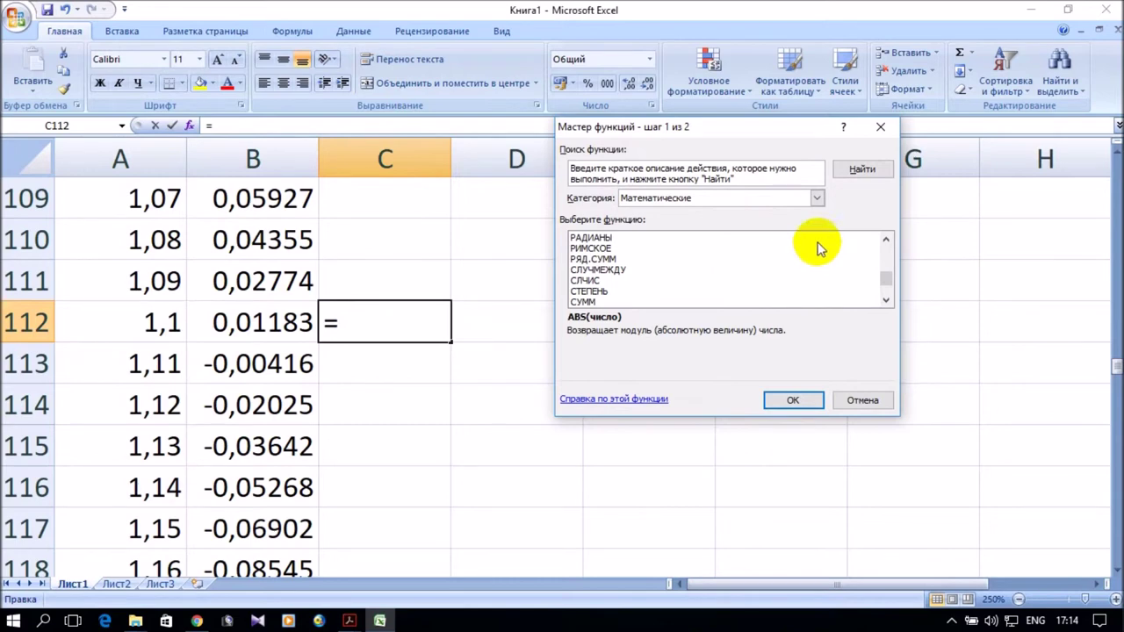
Choose the СРЗНАЧ function for C112 from the full alphabetical function list (Полный алфавитный перечень).
click(815, 199)
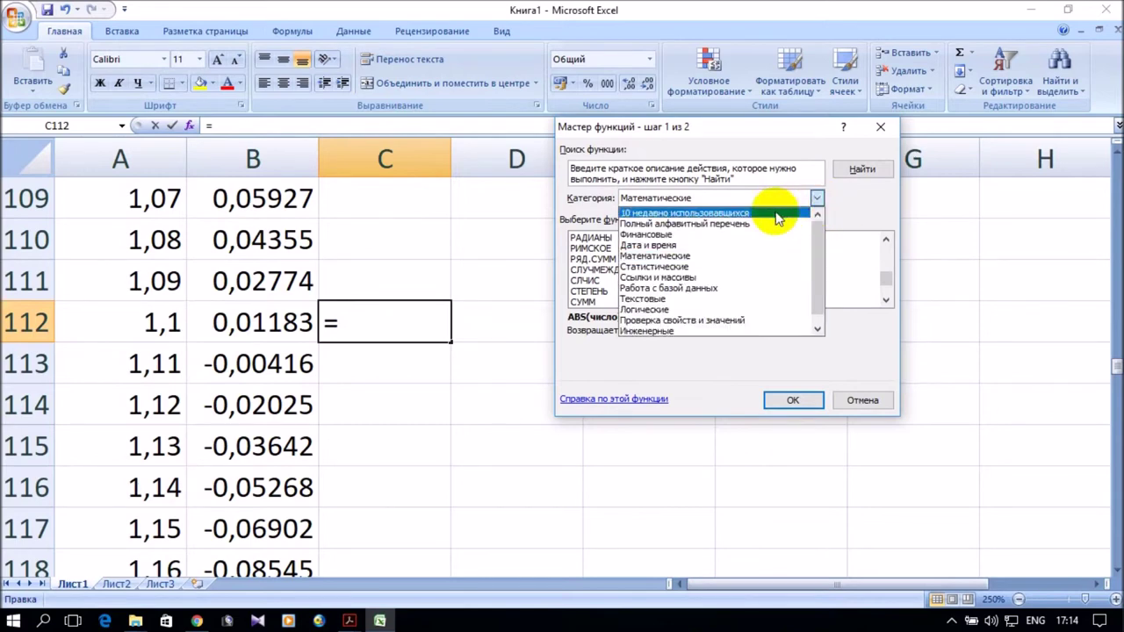
click(778, 225)
scroll(778, 263, down, 15)
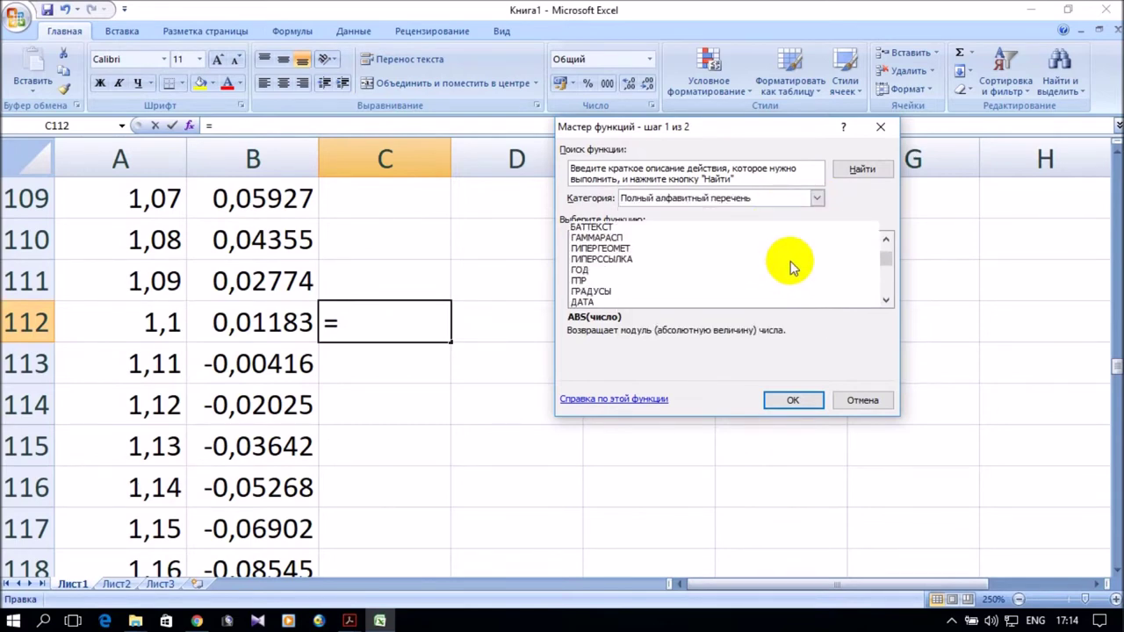
scroll(808, 259, down, 20)
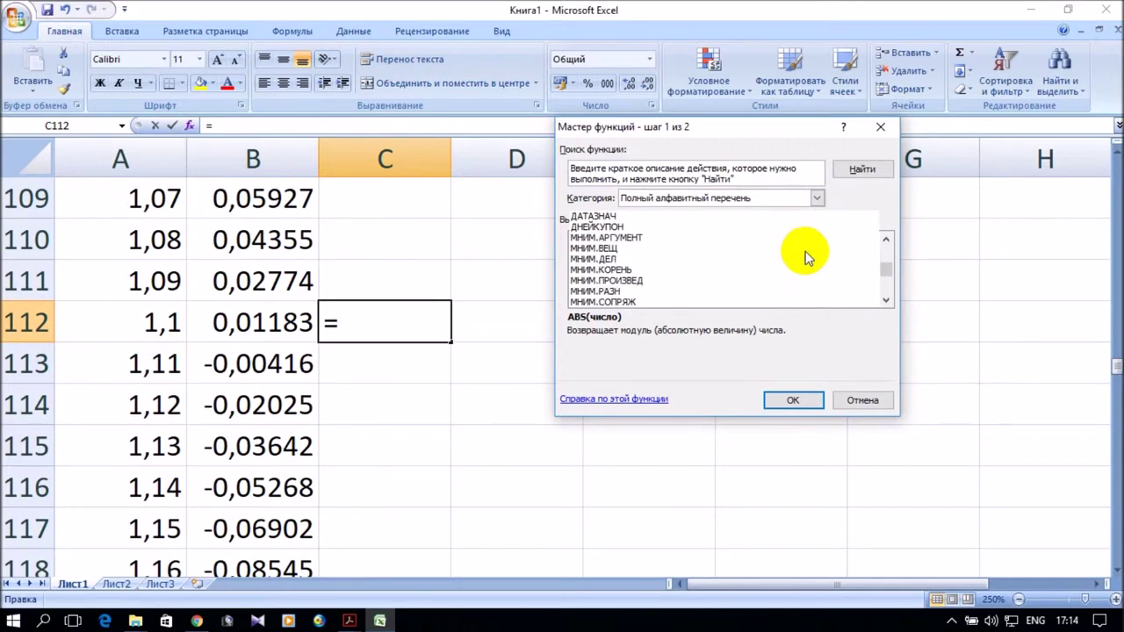
scroll(808, 257, down, 10)
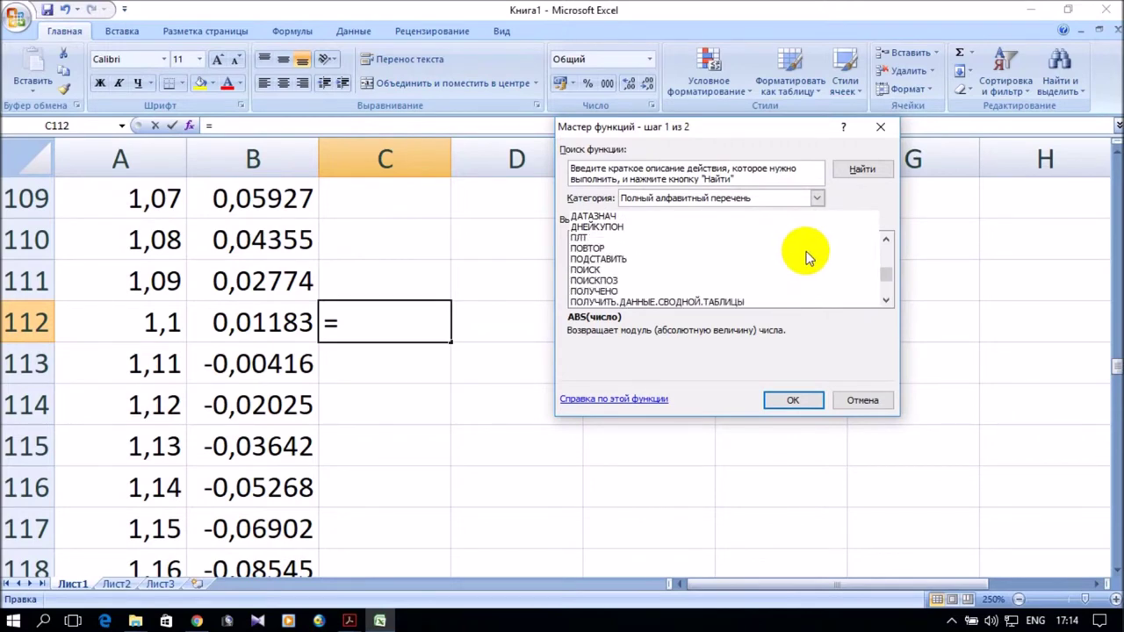
scroll(808, 256, down, 15)
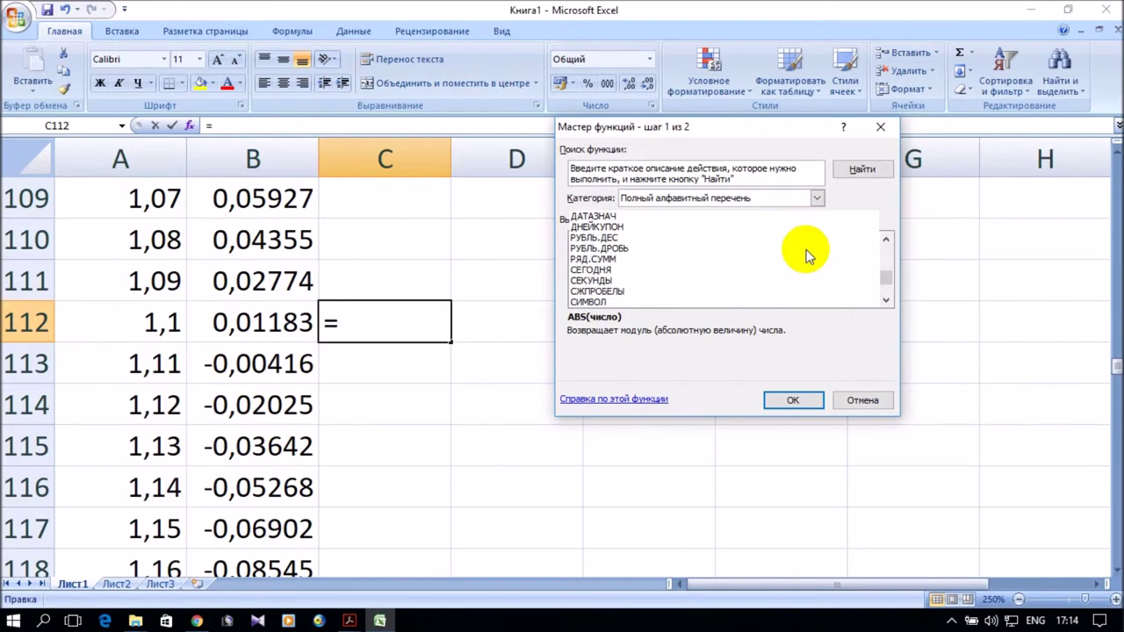
scroll(808, 256, down, 2)
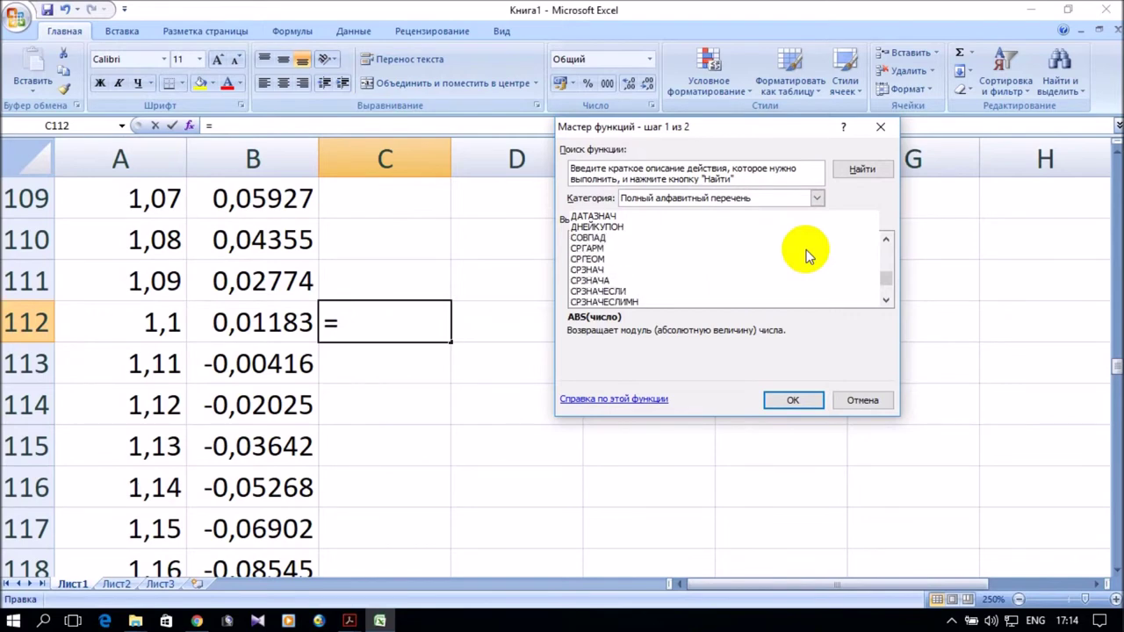
click(604, 270)
click(793, 397)
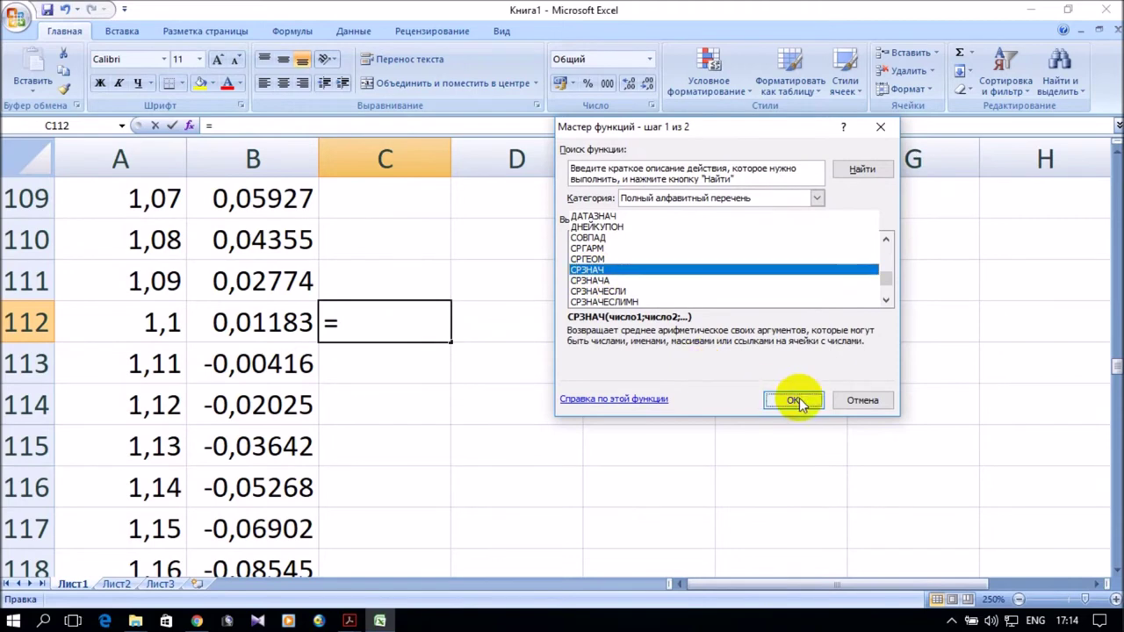
Complete the C112 average with A112 as Число1 and A113 as Число2.
click(141, 320)
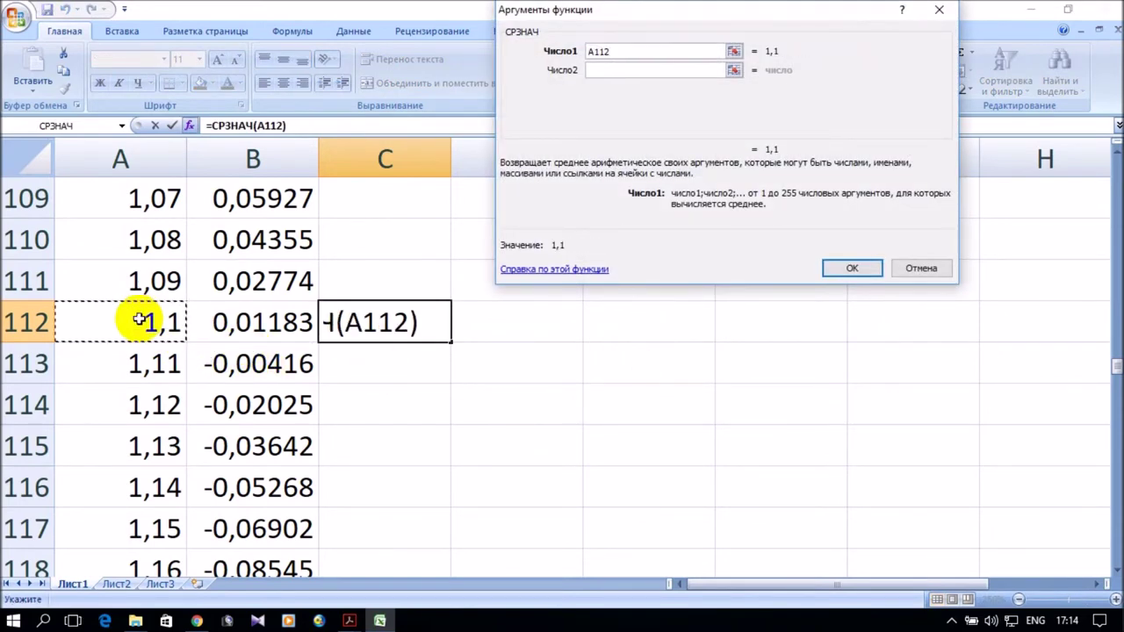
click(601, 72)
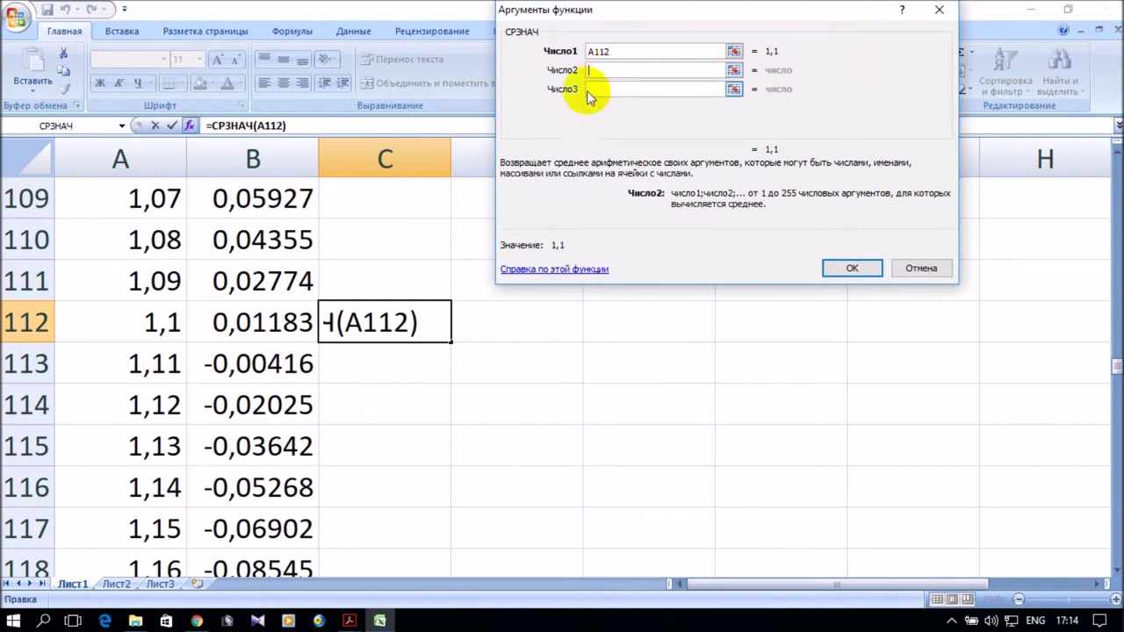
click(145, 360)
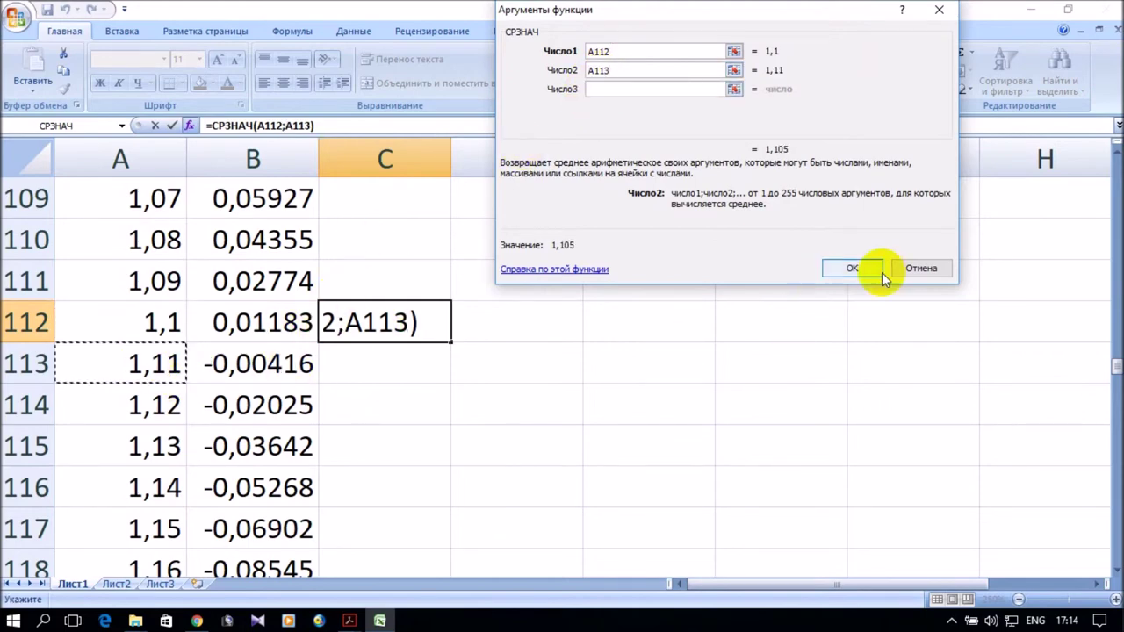
click(850, 267)
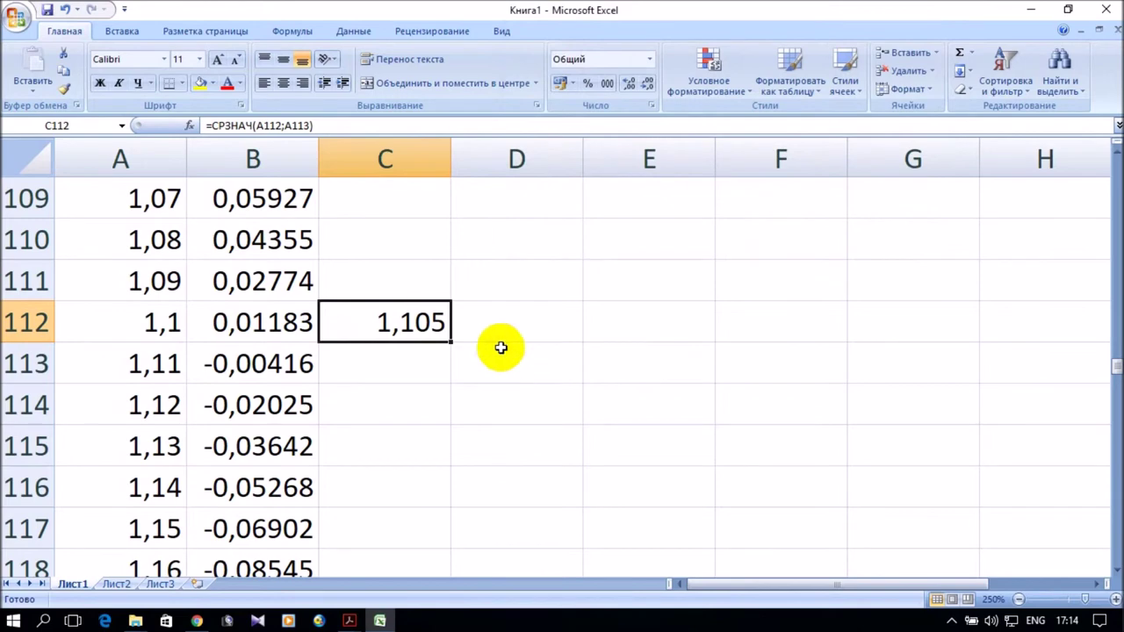
Copy the C112 average formula across to D112 and check the formulas in both cells.
click(503, 332)
click(414, 321)
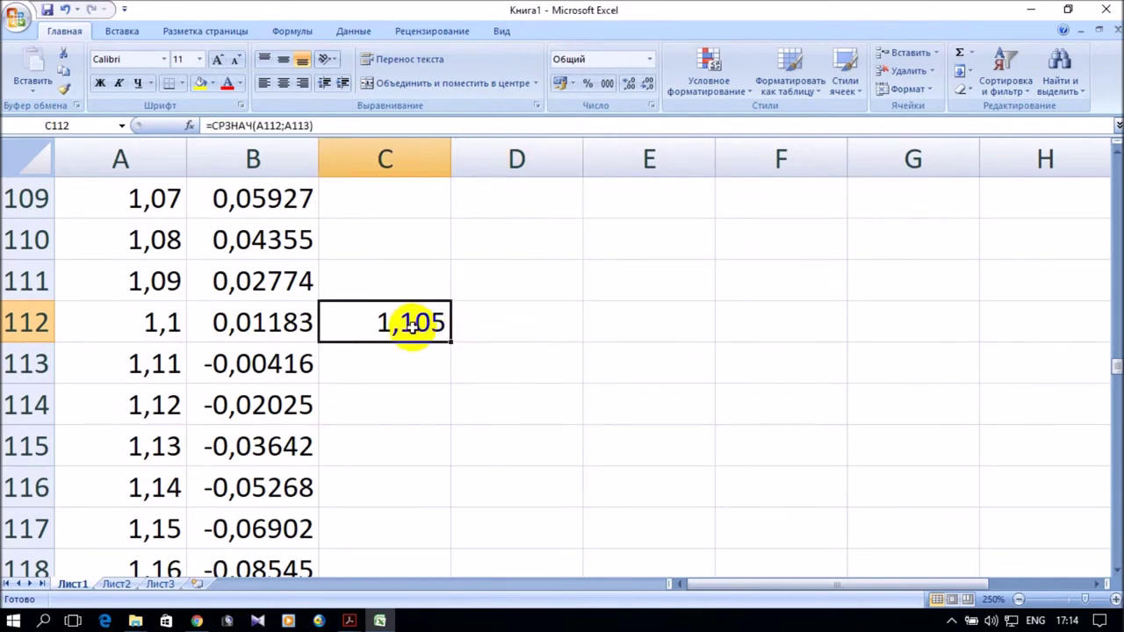
drag(451, 343, 565, 335)
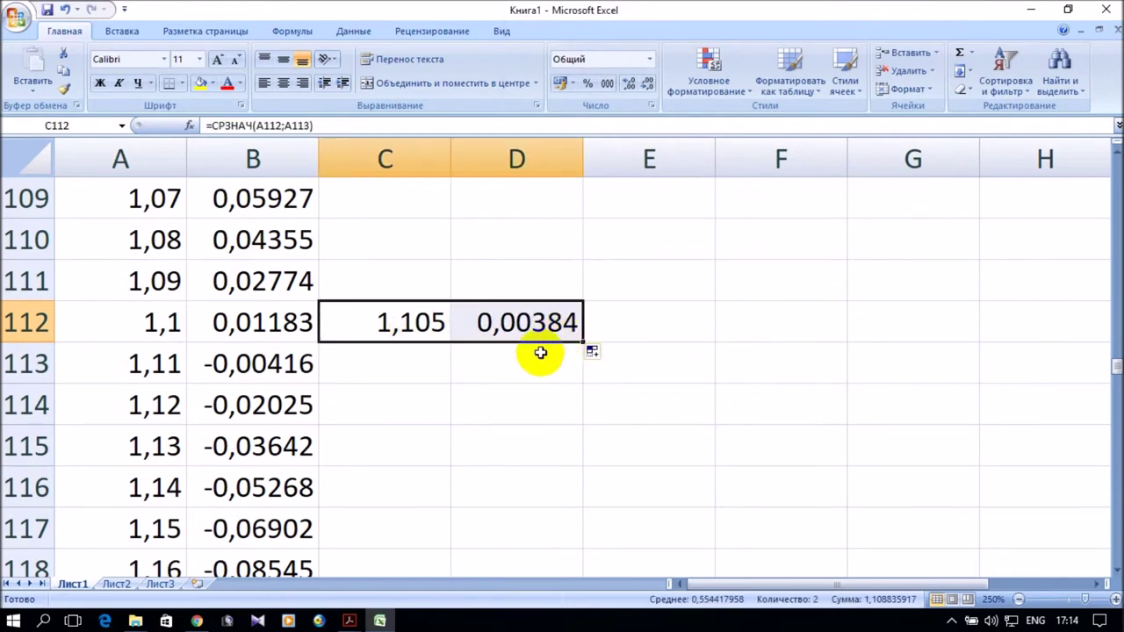
click(502, 327)
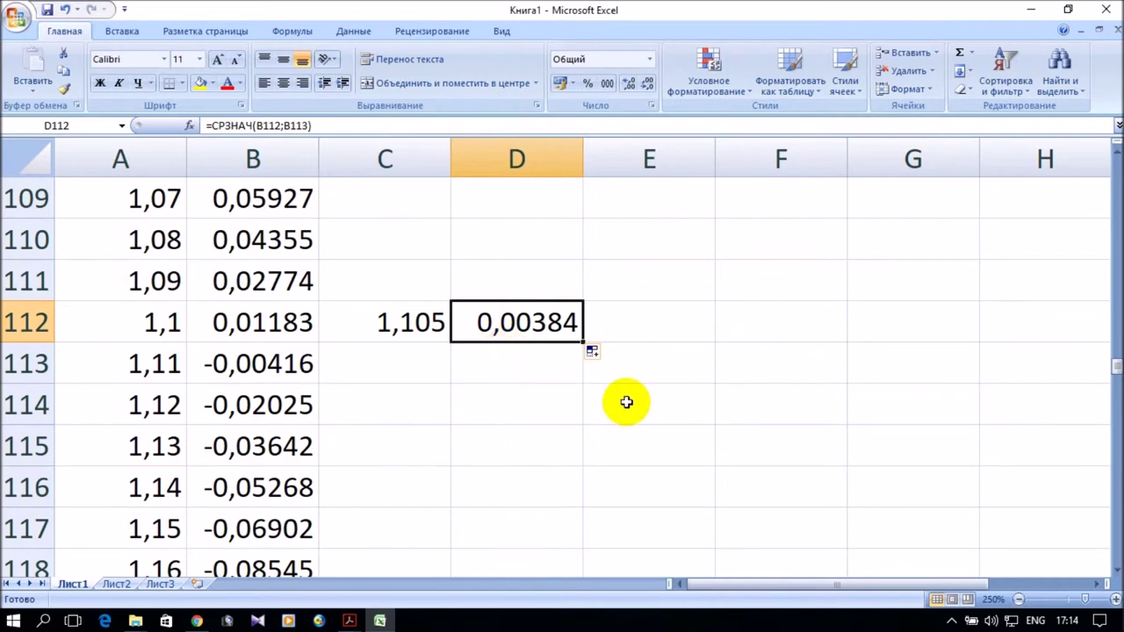
click(419, 322)
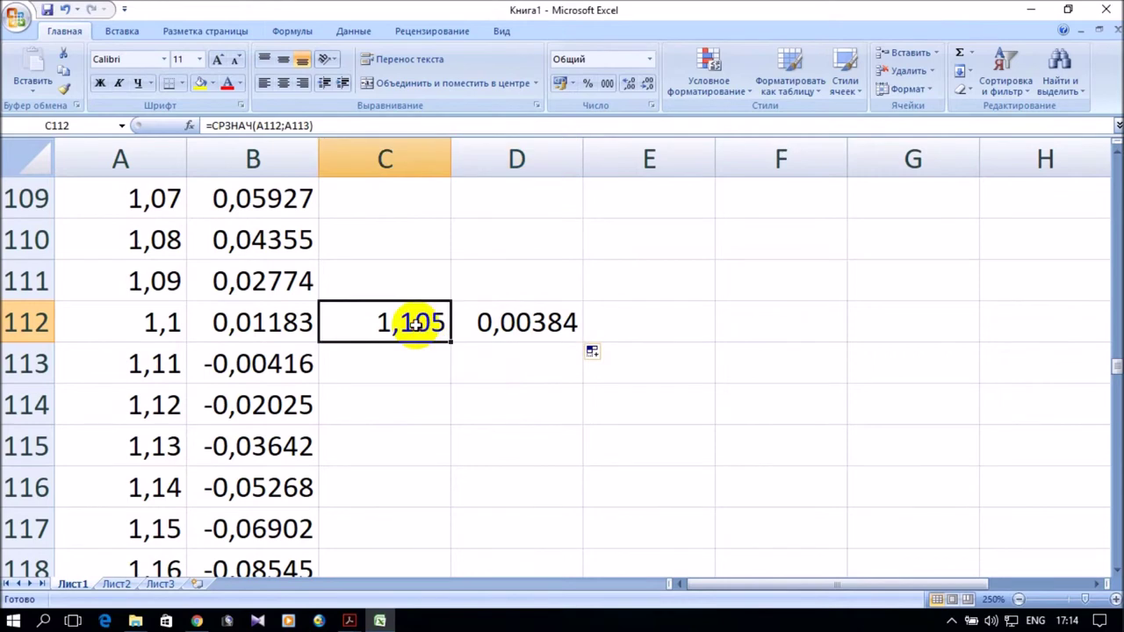
click(518, 331)
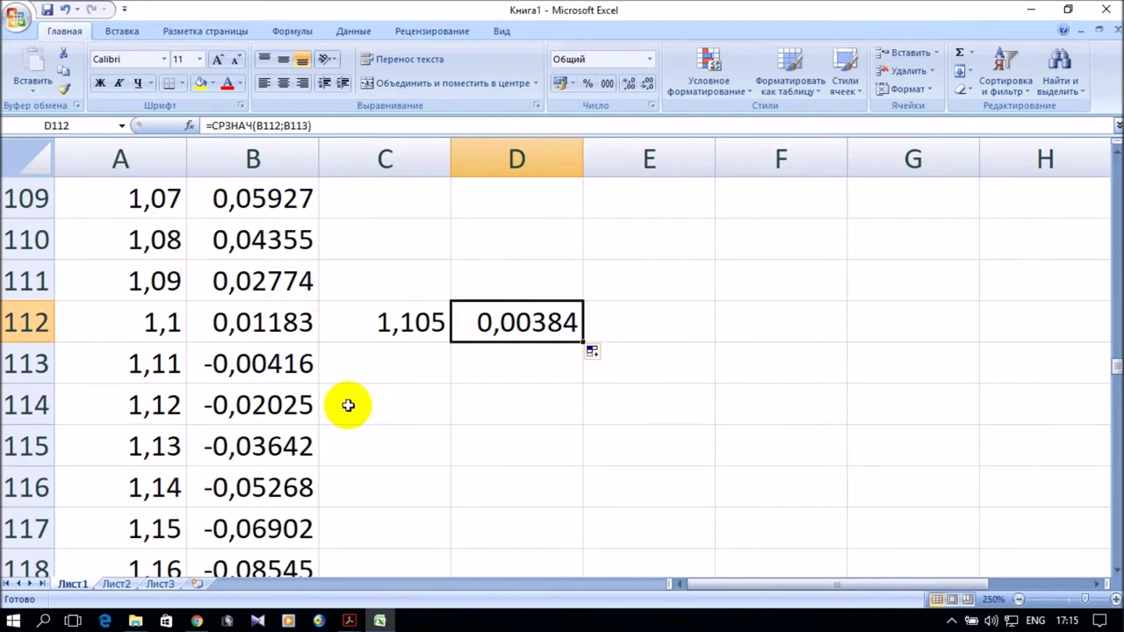
Insert a scatter chart with smooth lines and no markers from the x and f(x) table in A1:B202.
scroll(418, 423, up, 20)
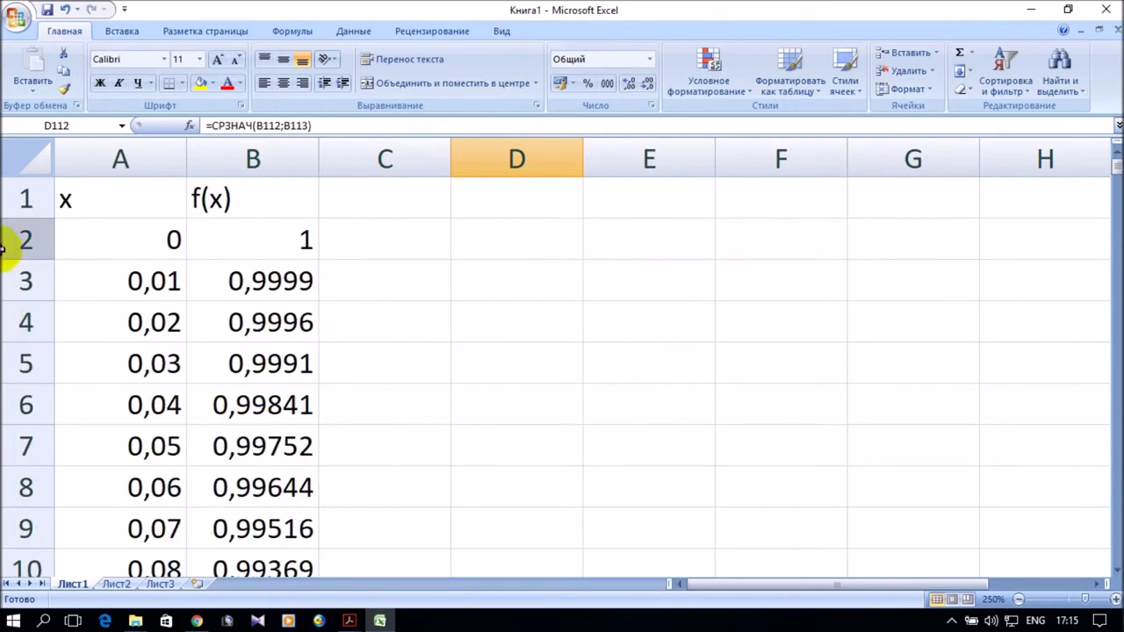
click(109, 189)
drag(132, 196, 205, 487)
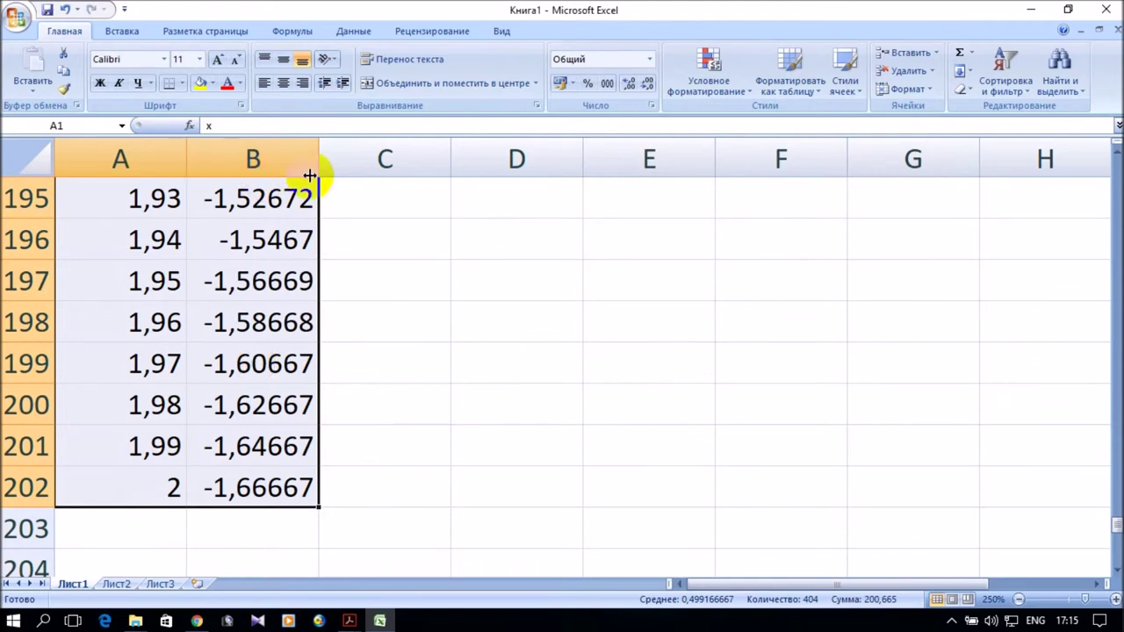
click(128, 33)
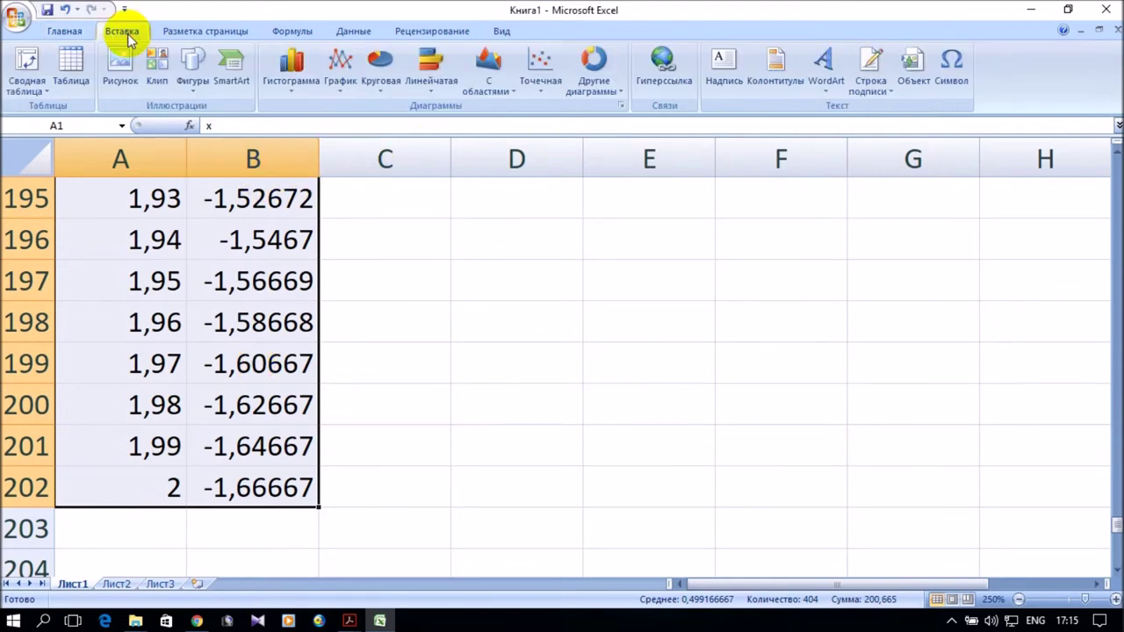
click(544, 91)
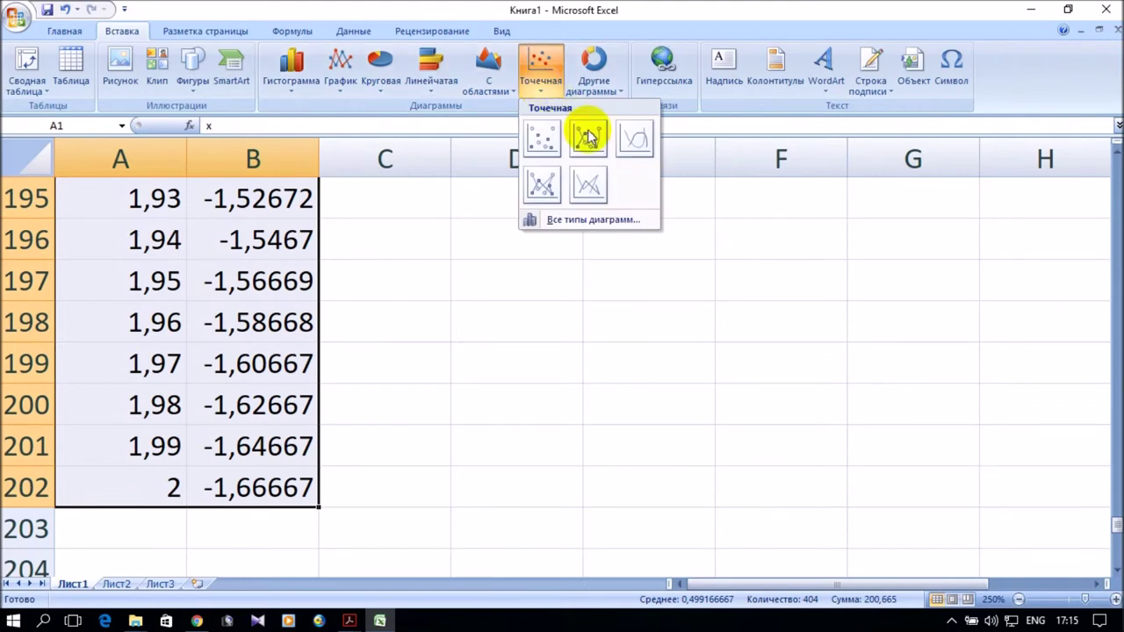
click(625, 142)
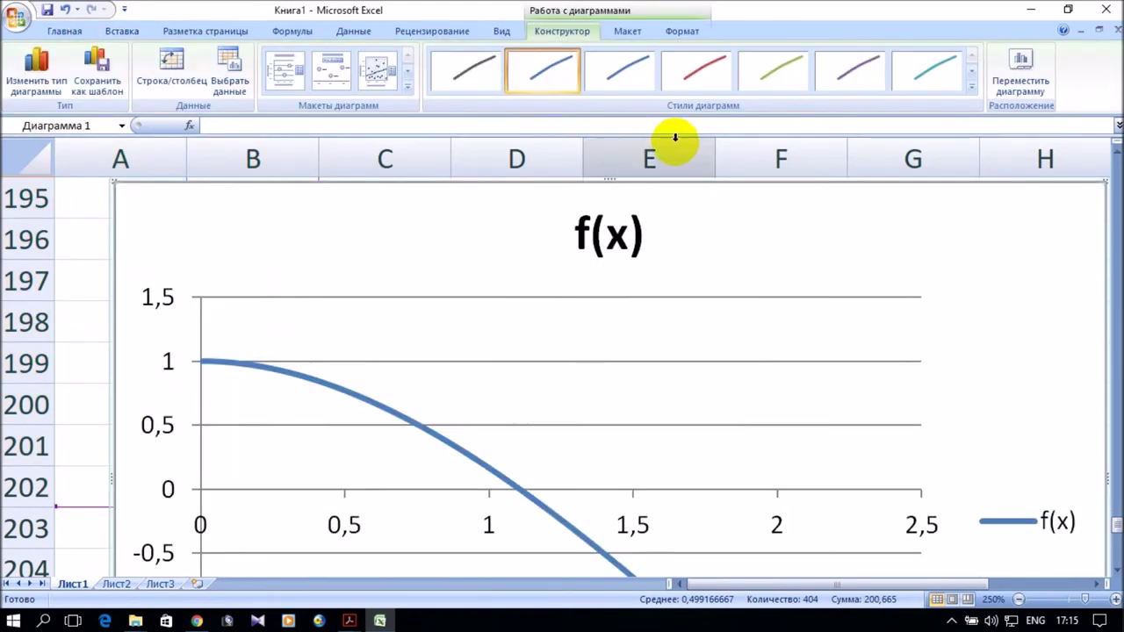
Move the f(x) chart to its own separate chart sheet.
click(1021, 70)
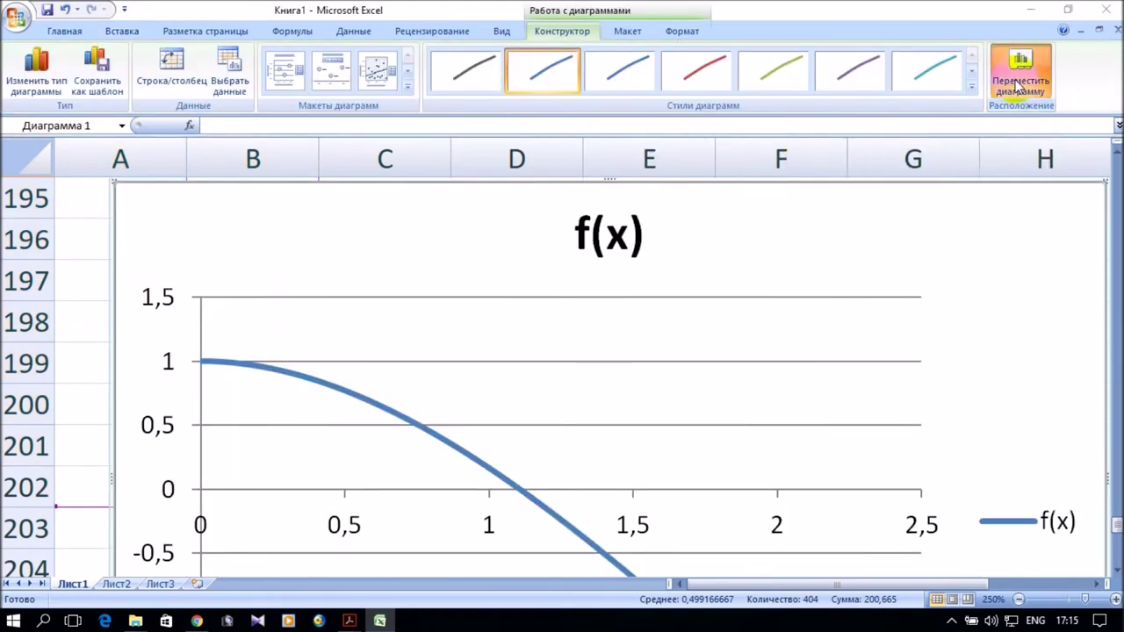
click(612, 250)
click(844, 330)
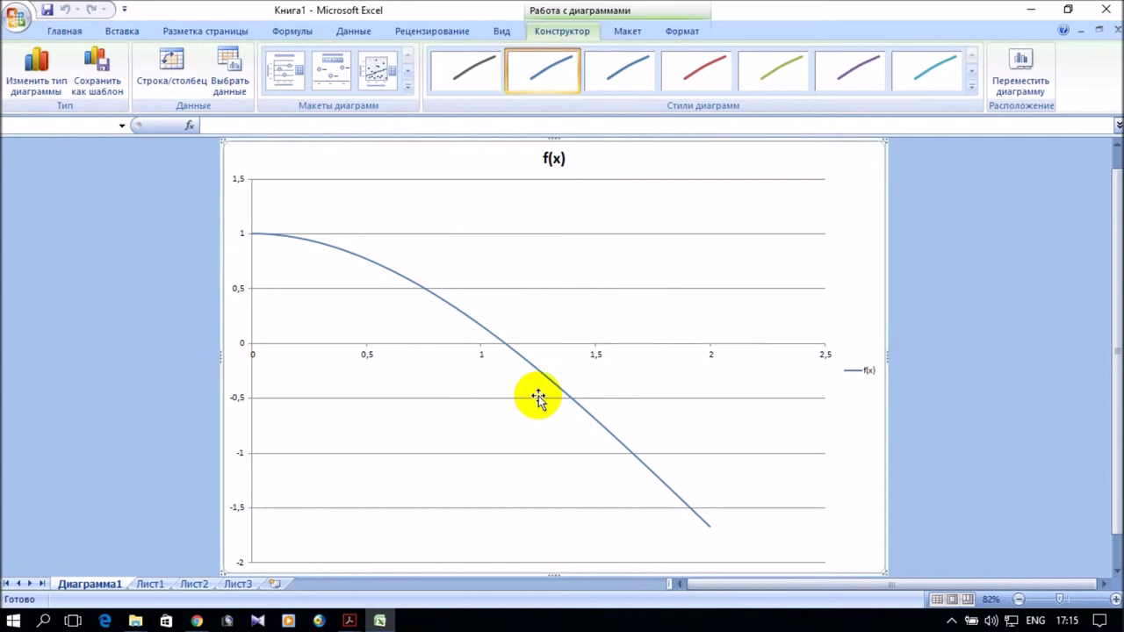
Enlarge the chart sheet to 130% and read the f(x) curve's data point where it crosses the x axis.
scroll(500, 368, up, 1)
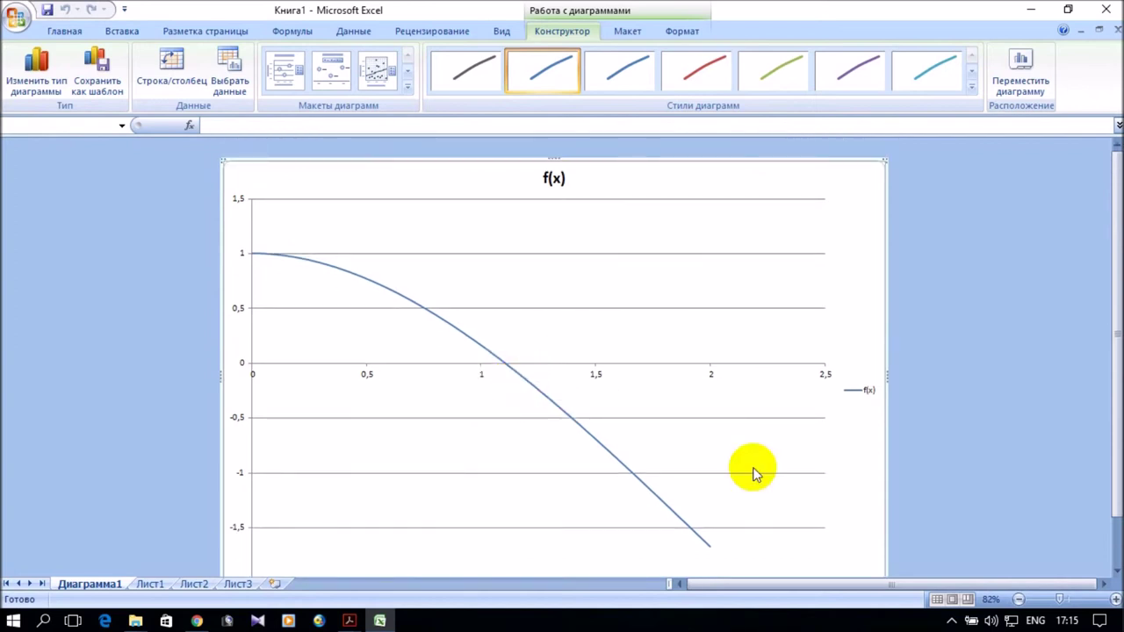
click(1105, 599)
click(1115, 600)
click(1115, 600)
click(1115, 599)
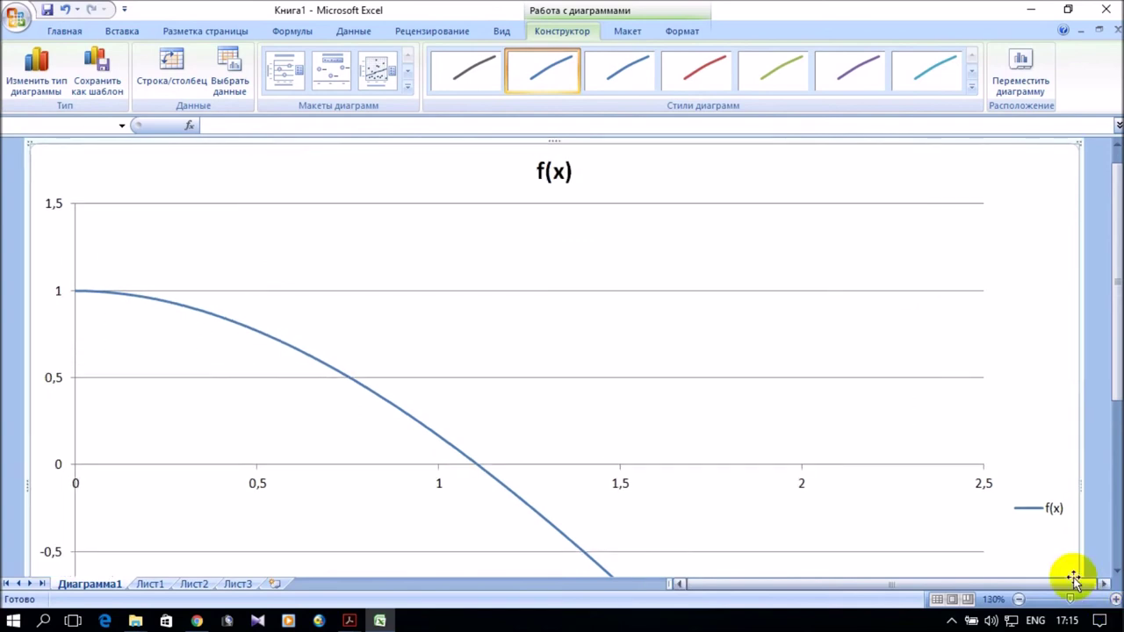
scroll(865, 461, down, 3)
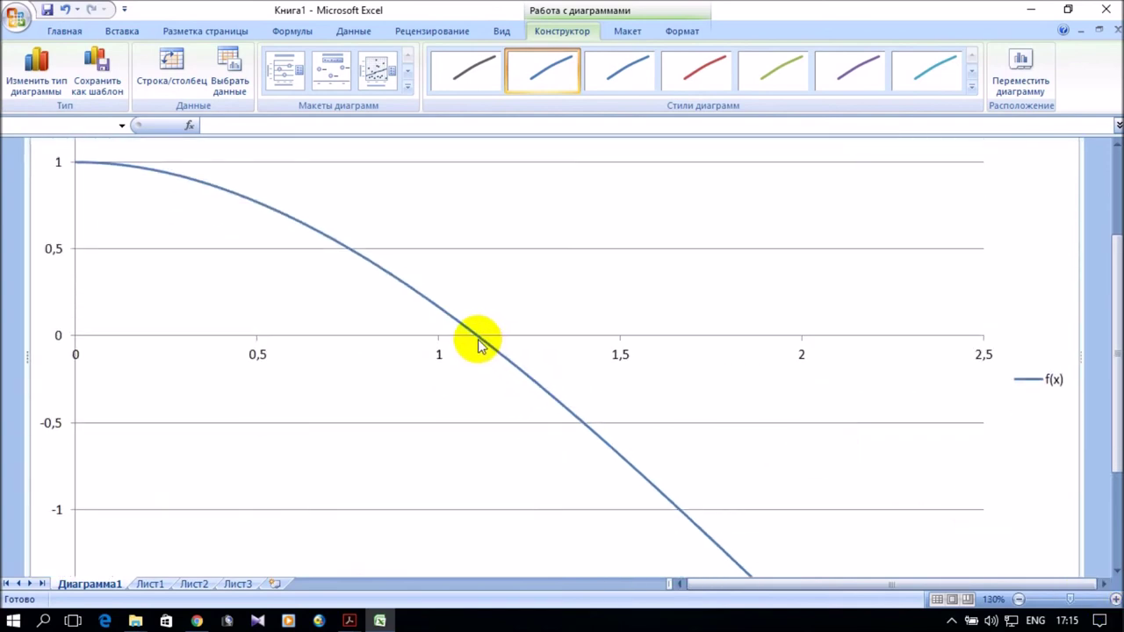
mouse_move(479, 345)
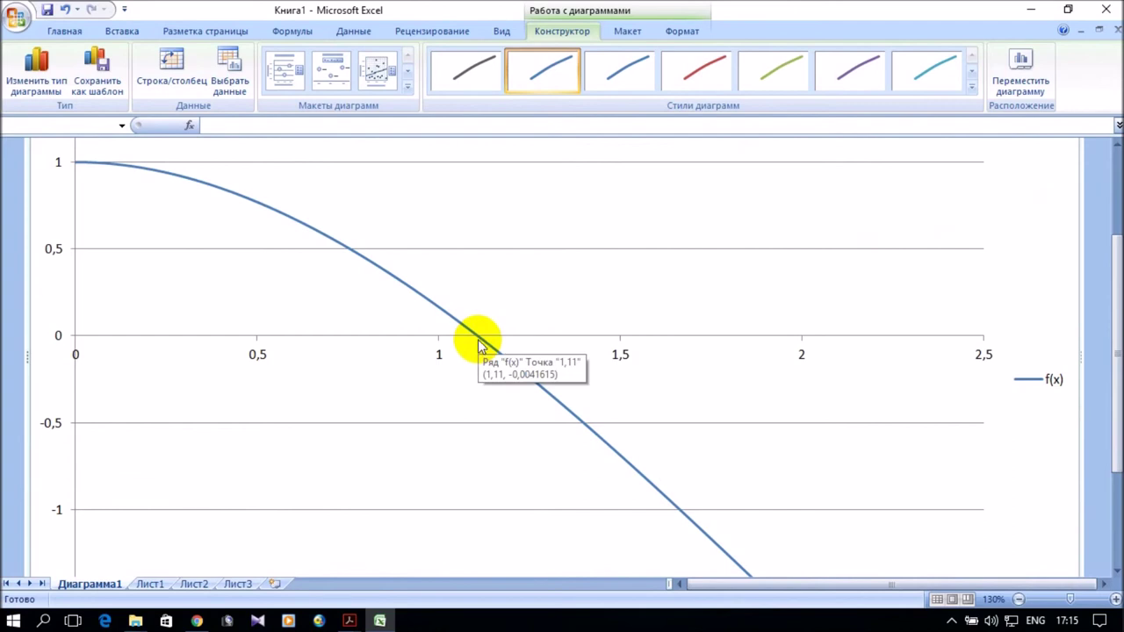